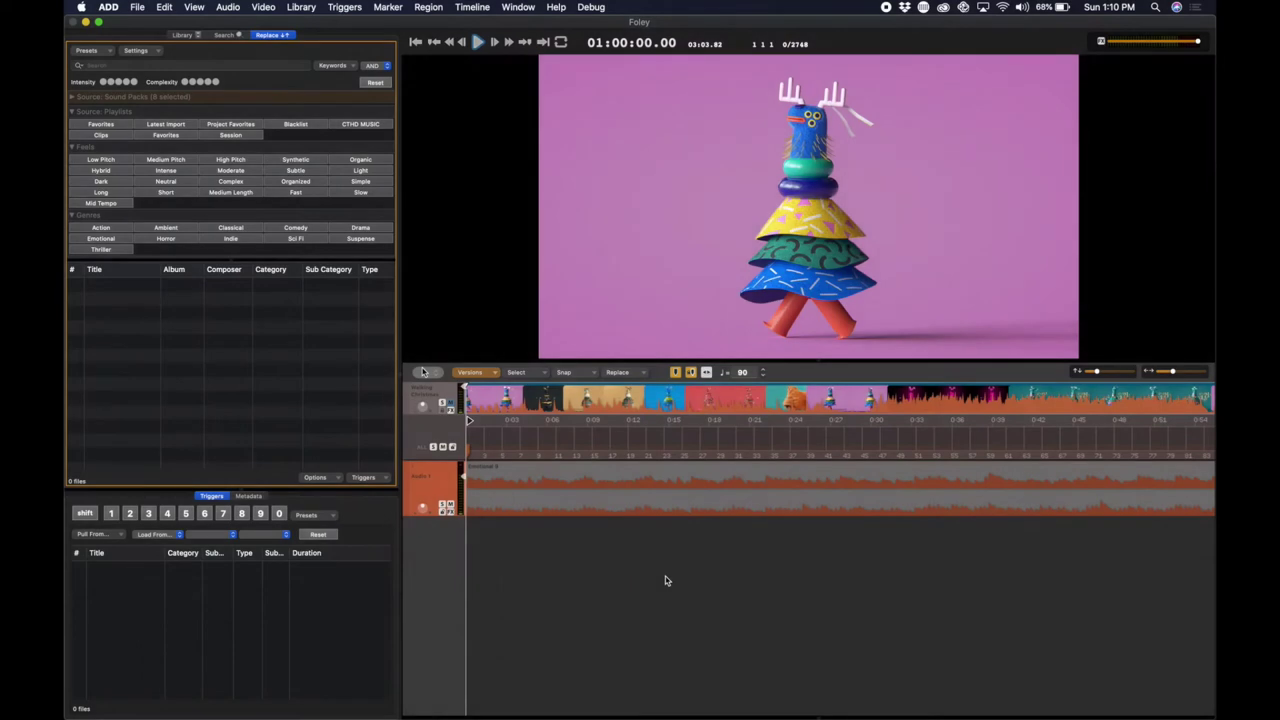
Open the ADD Importer with Cmd+I and bring up its Add Files chooser.
key(super+i)
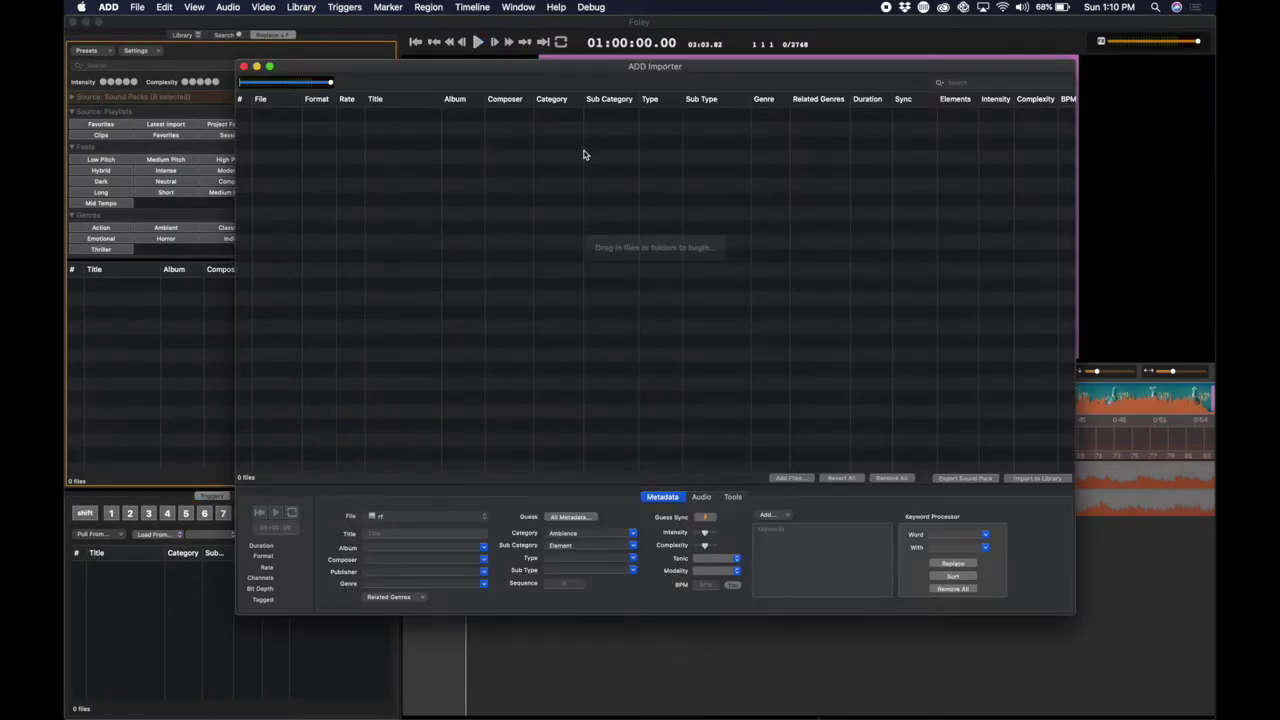
click(787, 479)
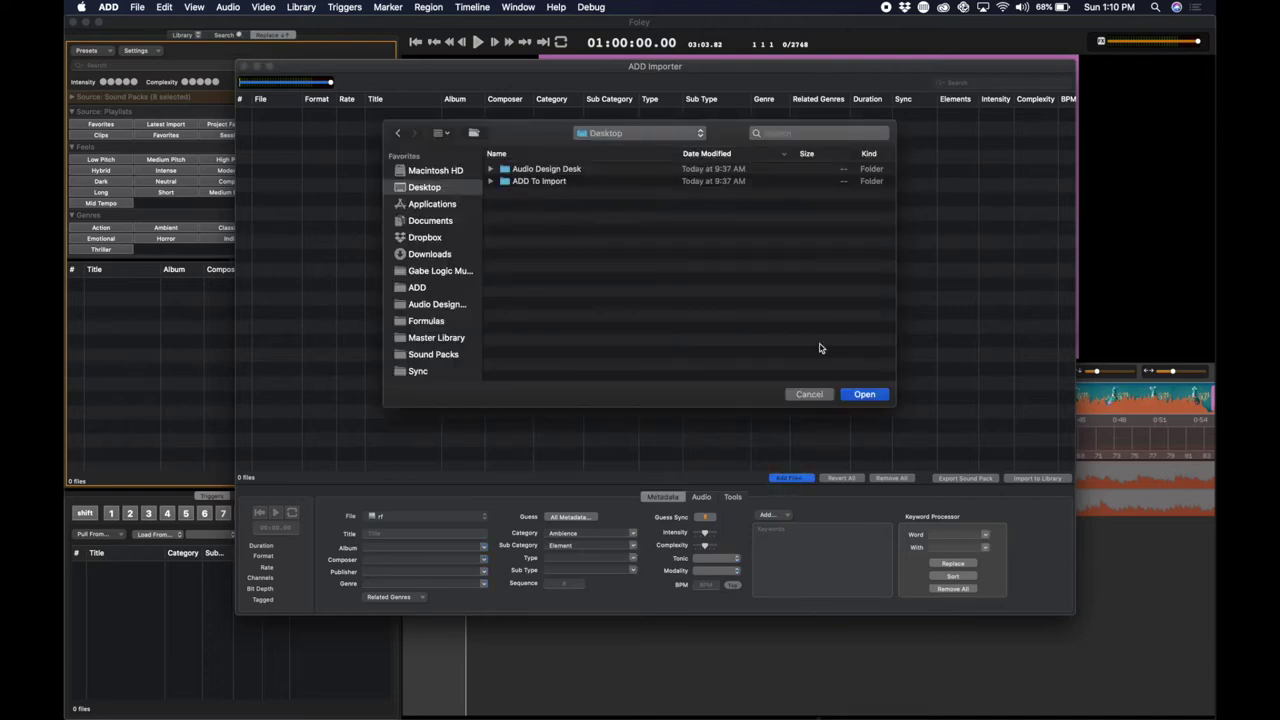
Cancel the chooser and drag the Sounds folder from Finder into the importer's file list.
click(818, 396)
key(super+Tab)
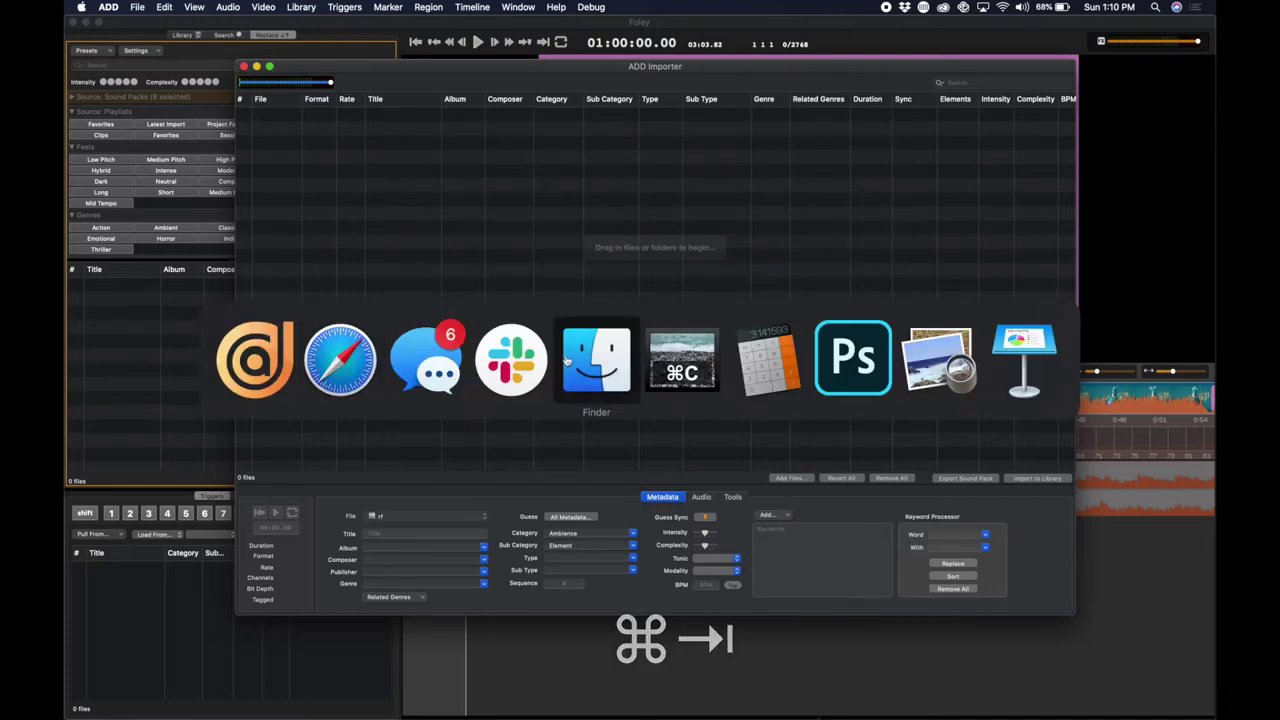
click(598, 360)
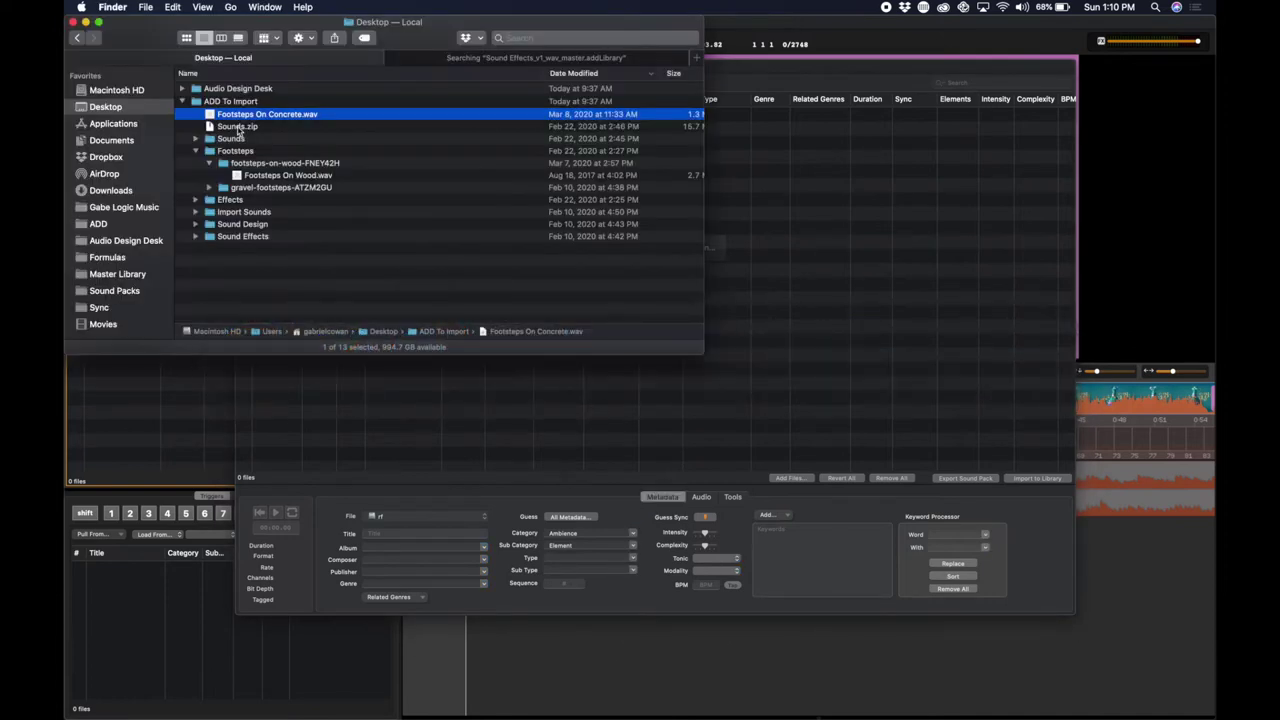
click(221, 139)
drag(221, 139, 820, 263)
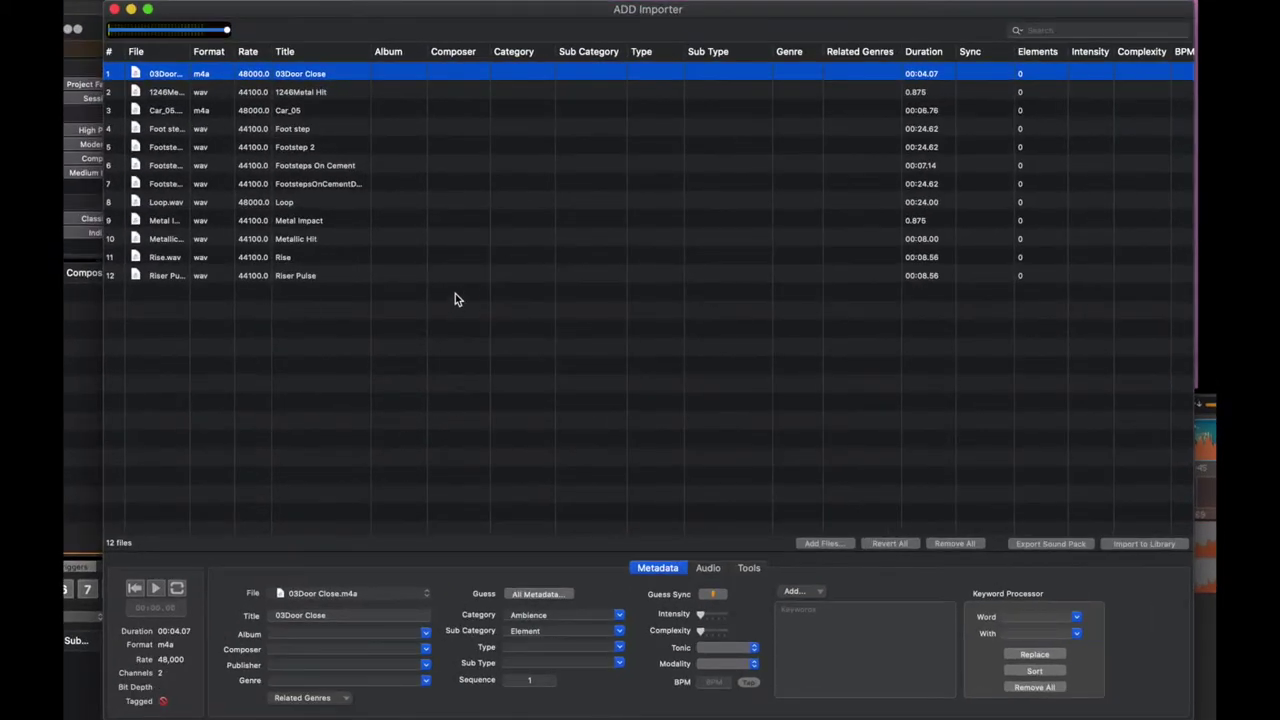
Select all 12 imported sounds and run Guess All Metadata on them.
click(401, 278)
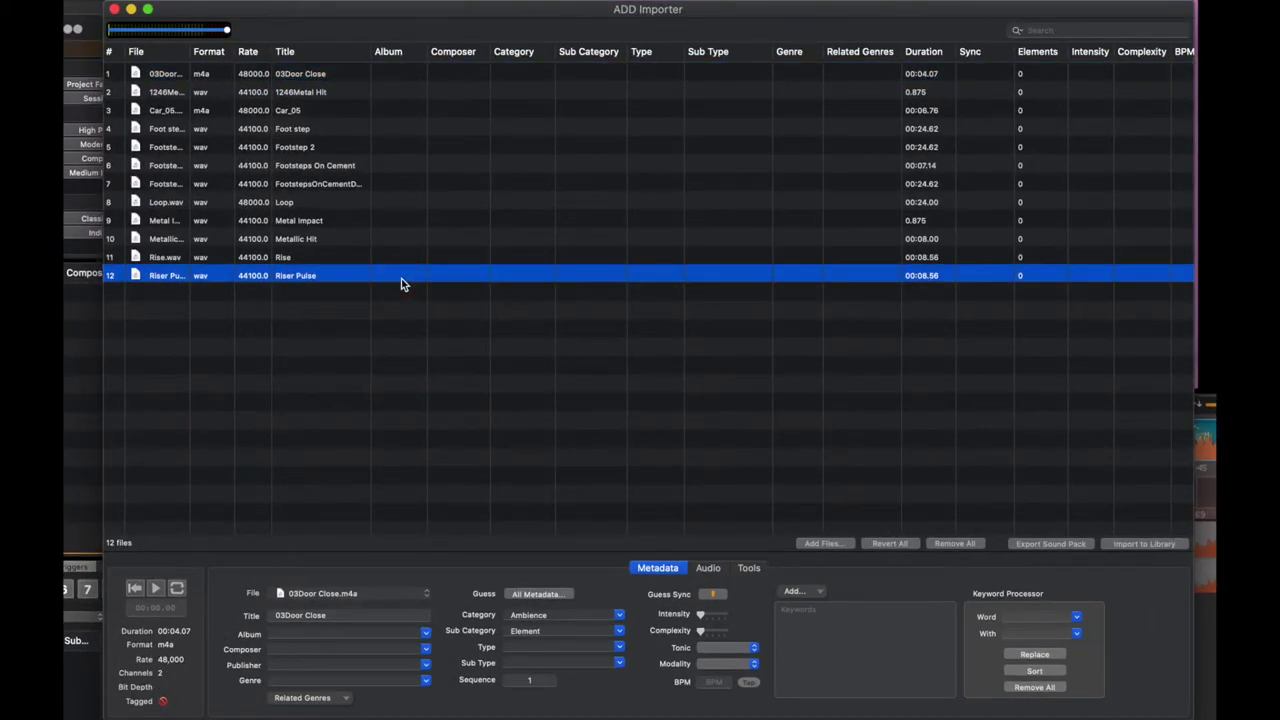
key(super+a)
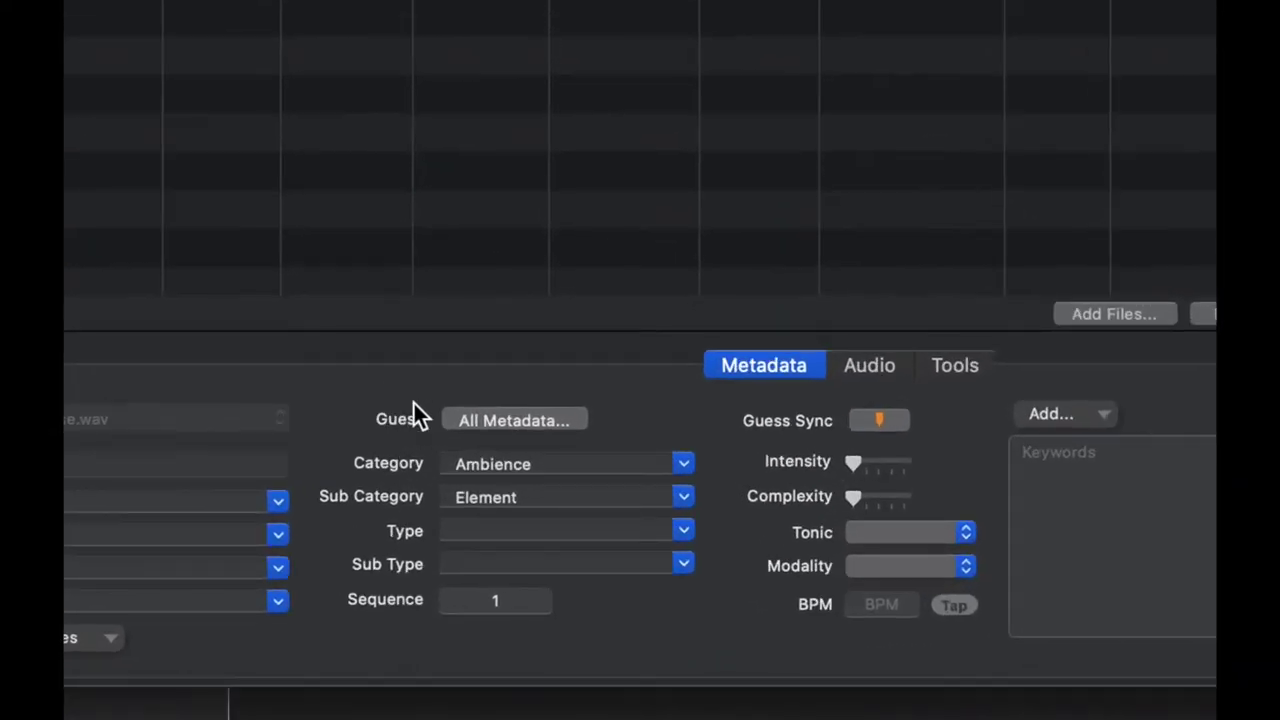
click(478, 420)
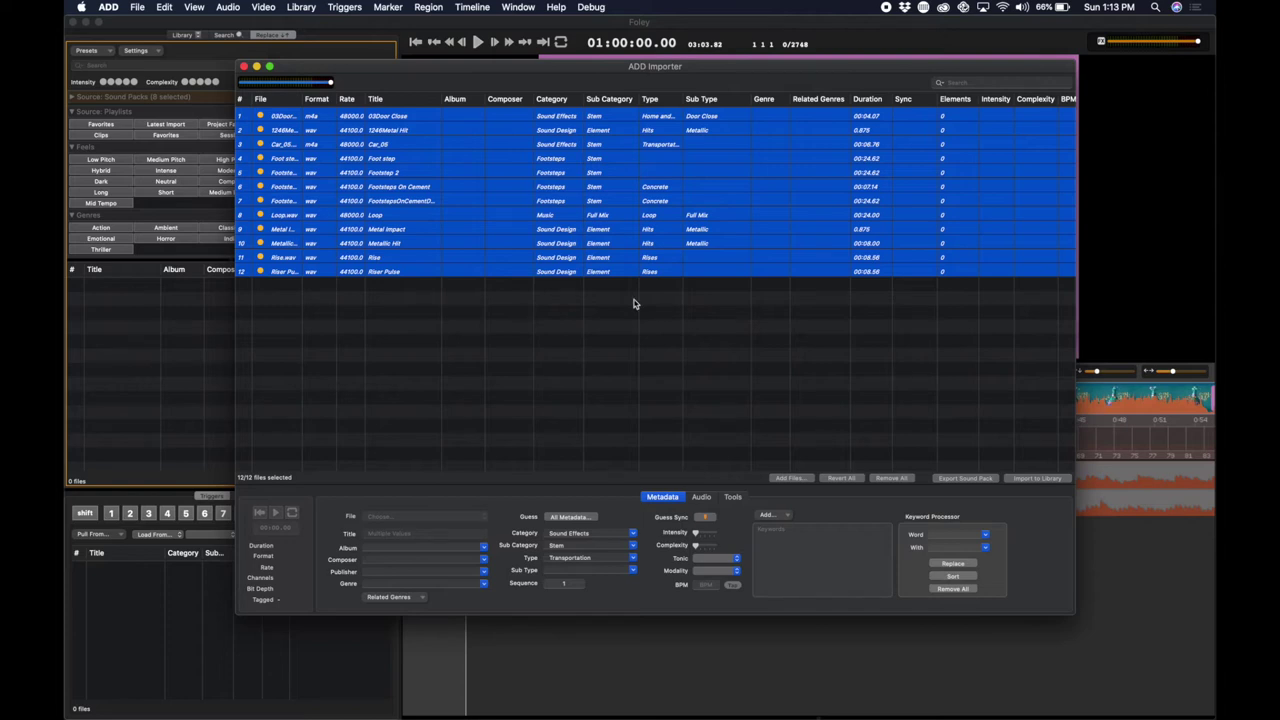
Preview the Car_05 recording from about 2 seconds in.
click(531, 306)
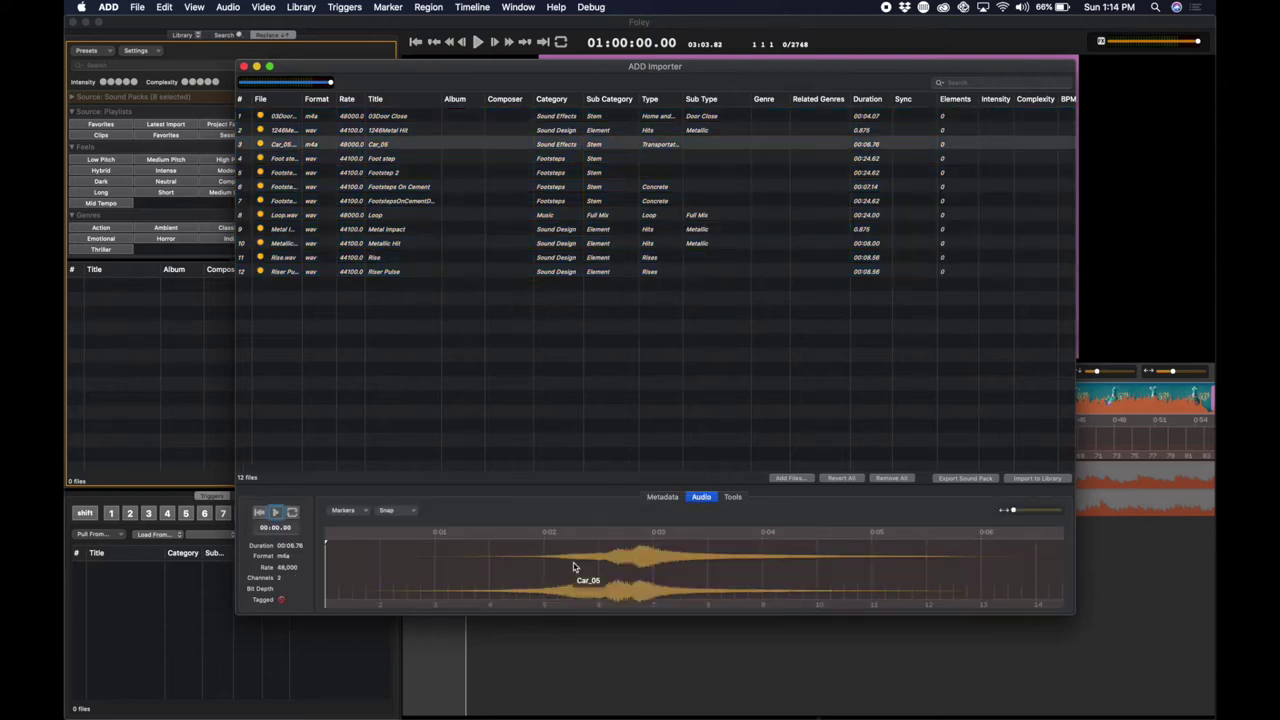
click(574, 567)
key(space)
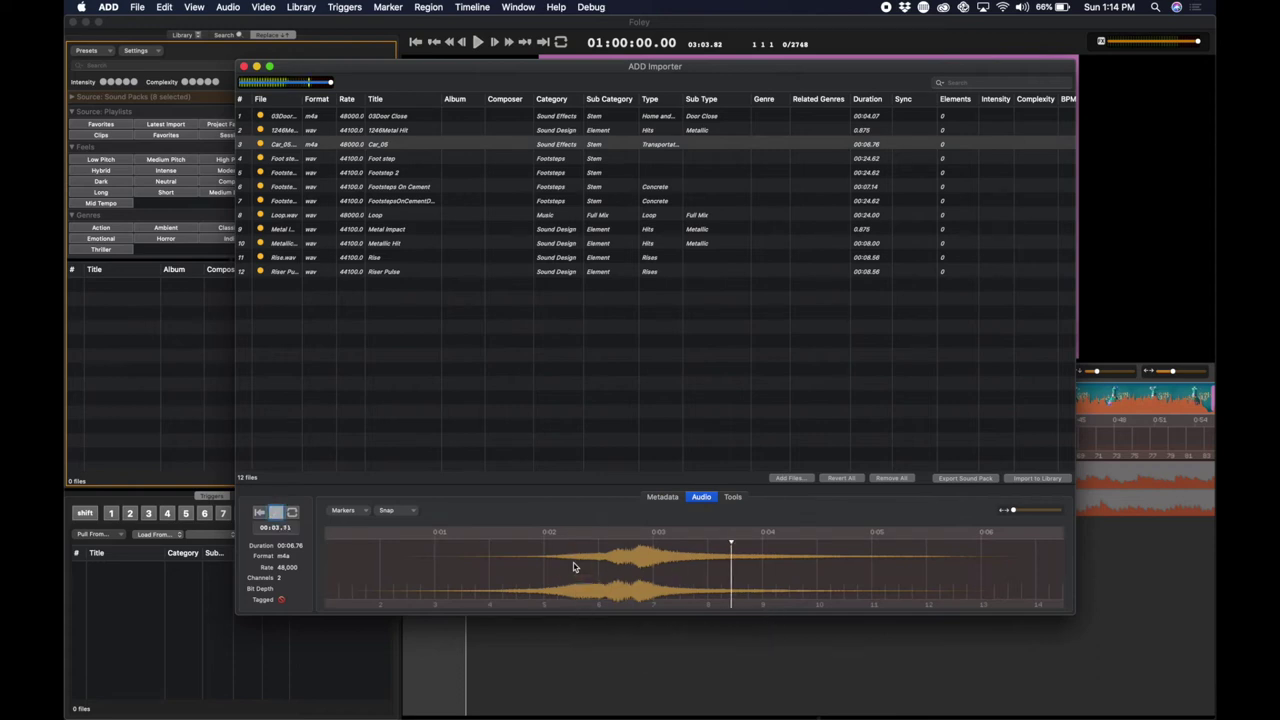
key(space)
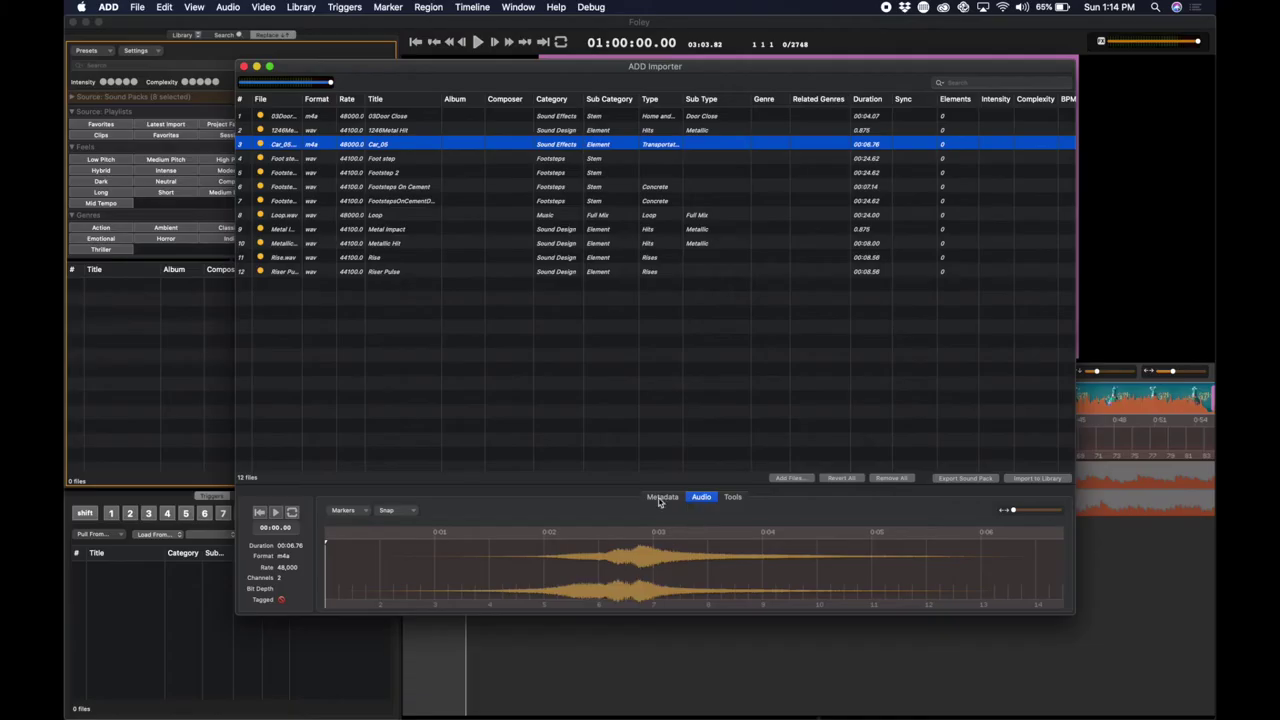
Set Car_05's sub type to Drive By Car and guess its sync point.
click(660, 498)
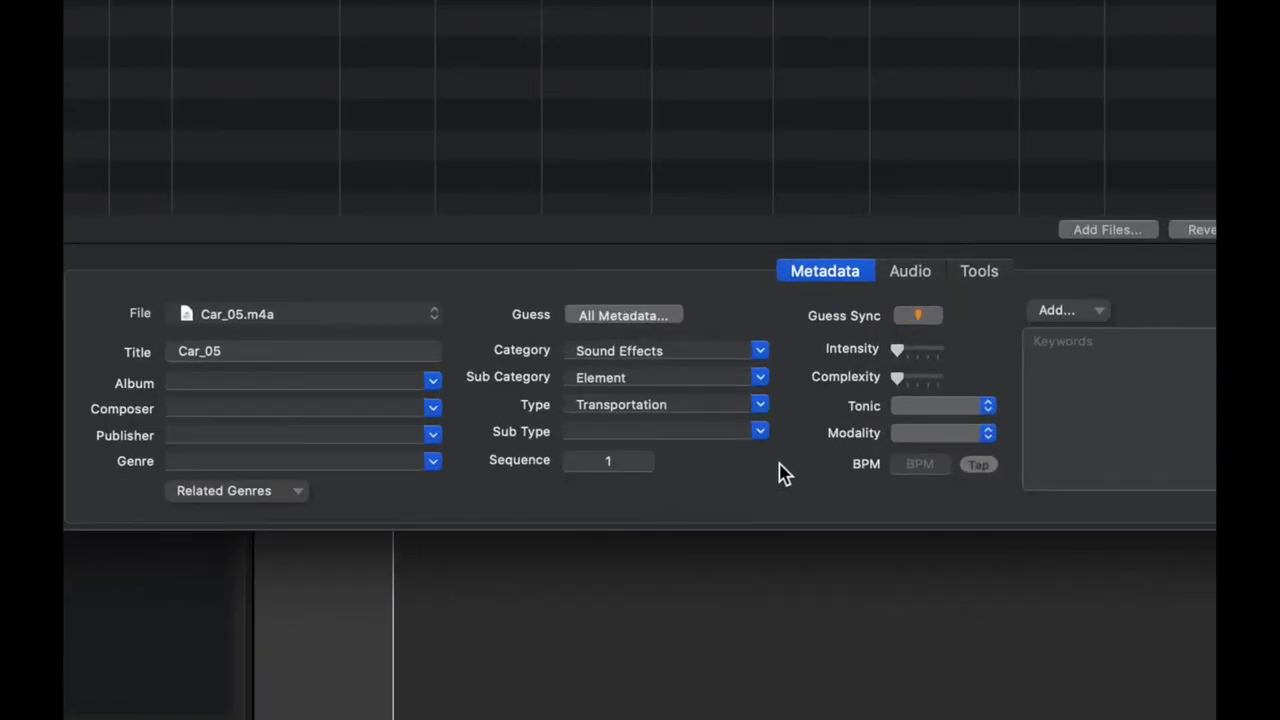
click(761, 432)
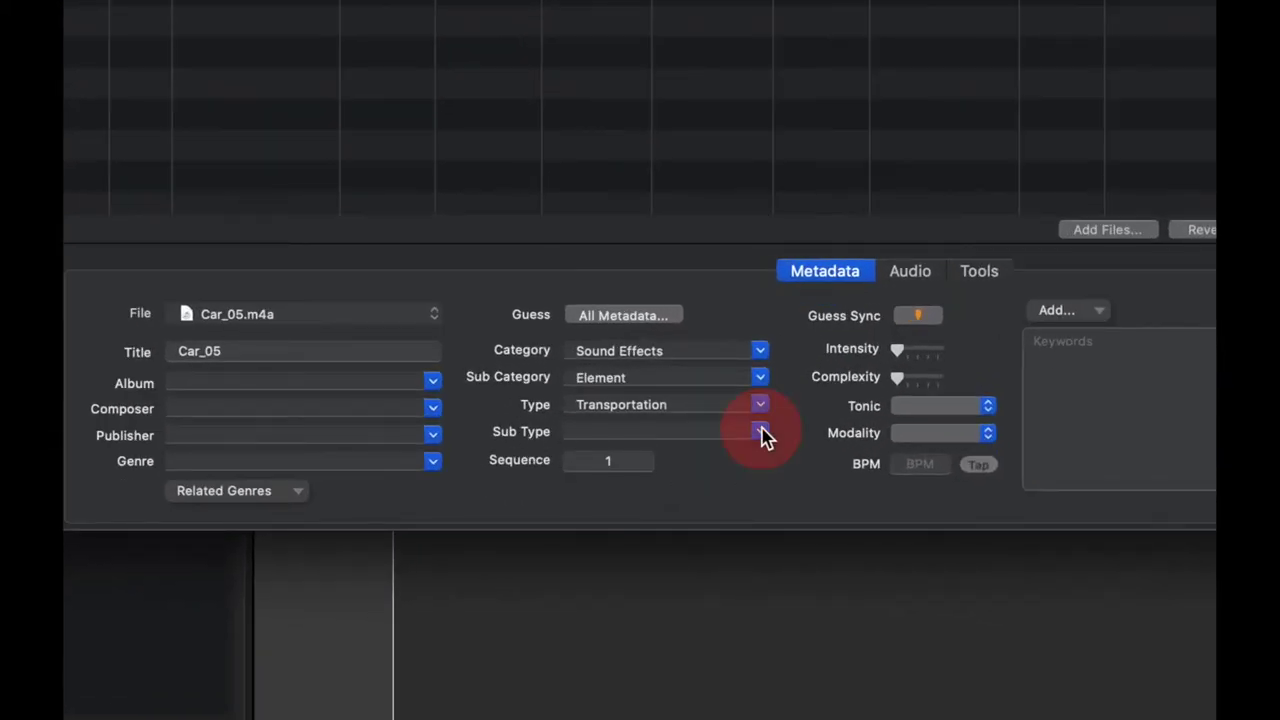
scroll(690, 318, down, 5)
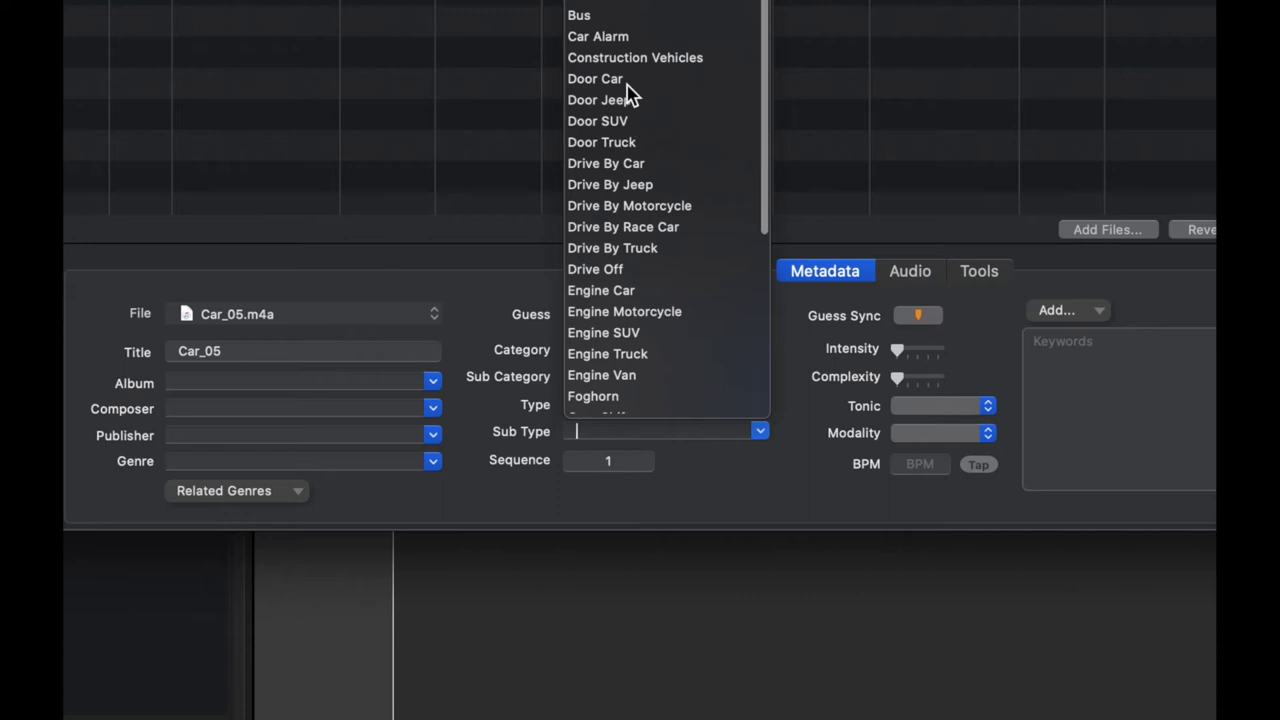
click(655, 166)
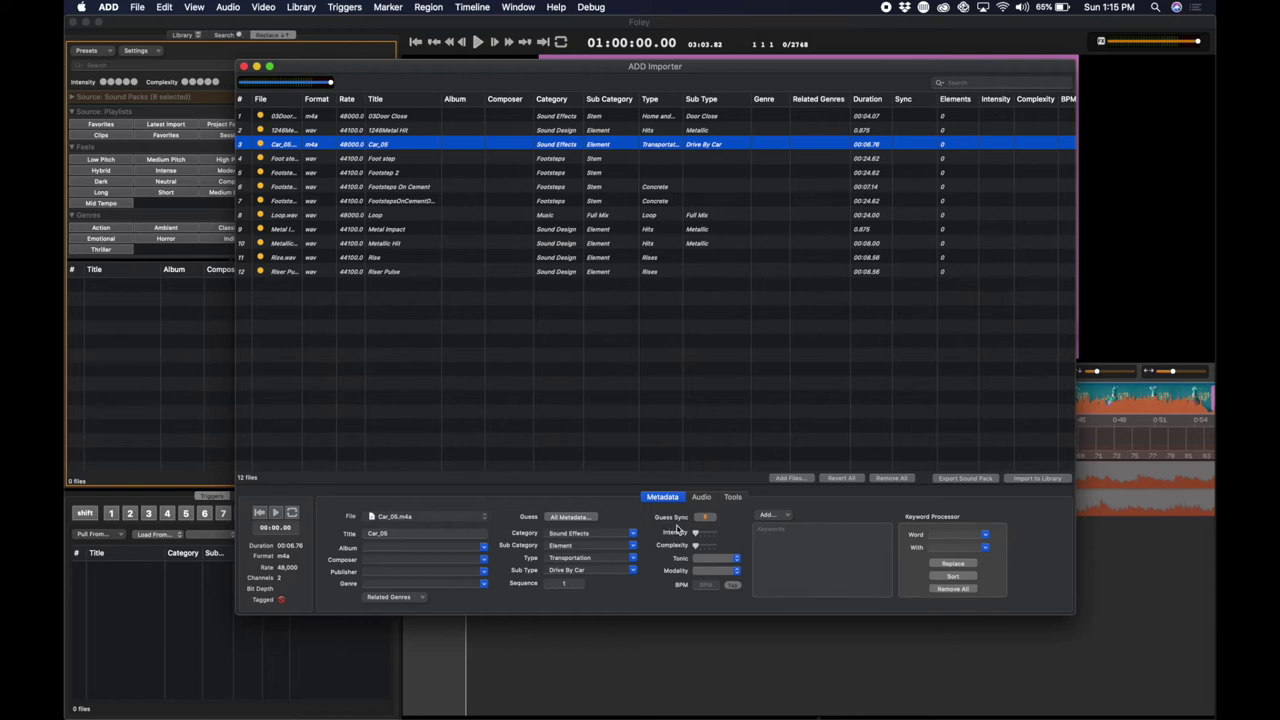
click(706, 517)
Preview Car_05 again, then guess sync points for all 12 sounds.
key(space)
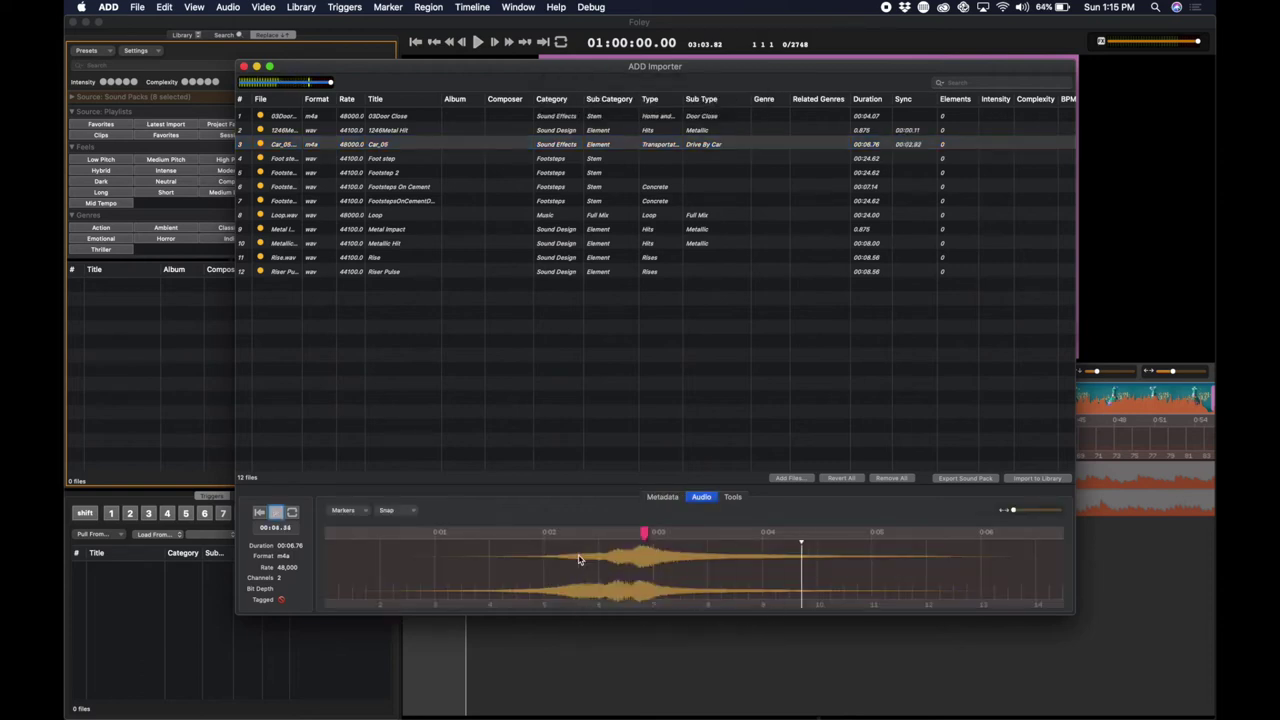
key(space)
click(504, 343)
key(super+a)
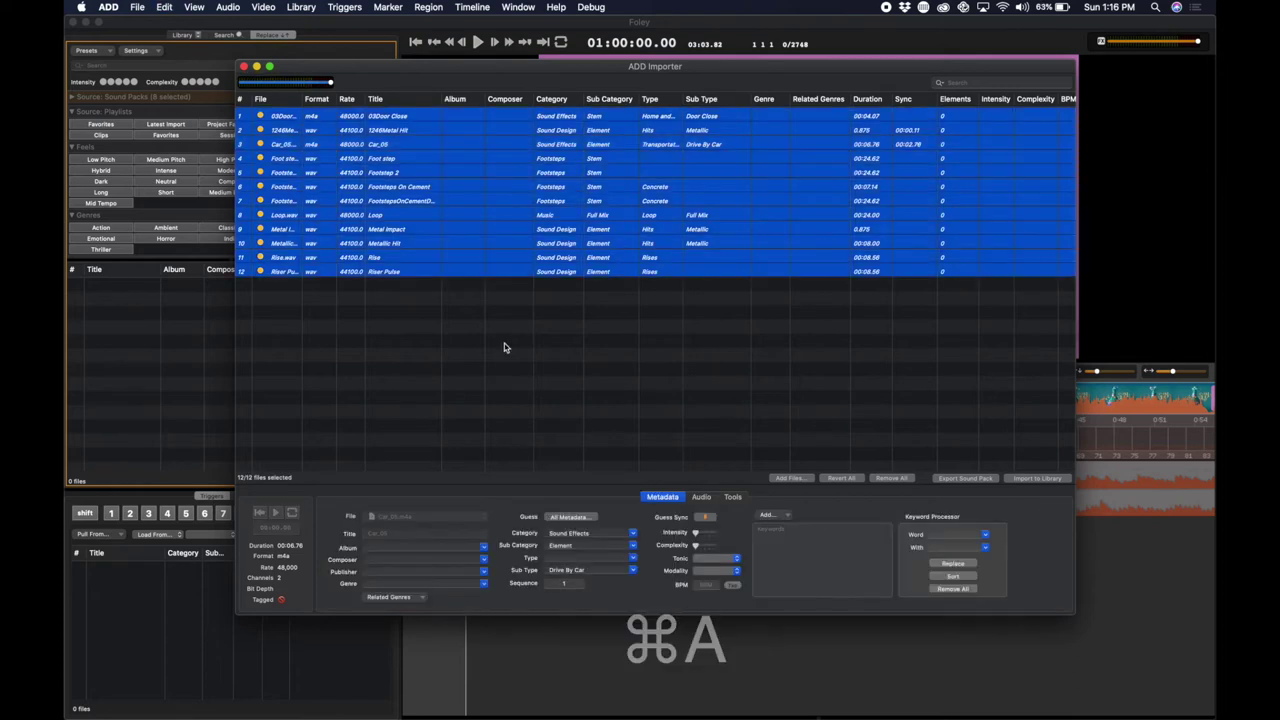
click(698, 518)
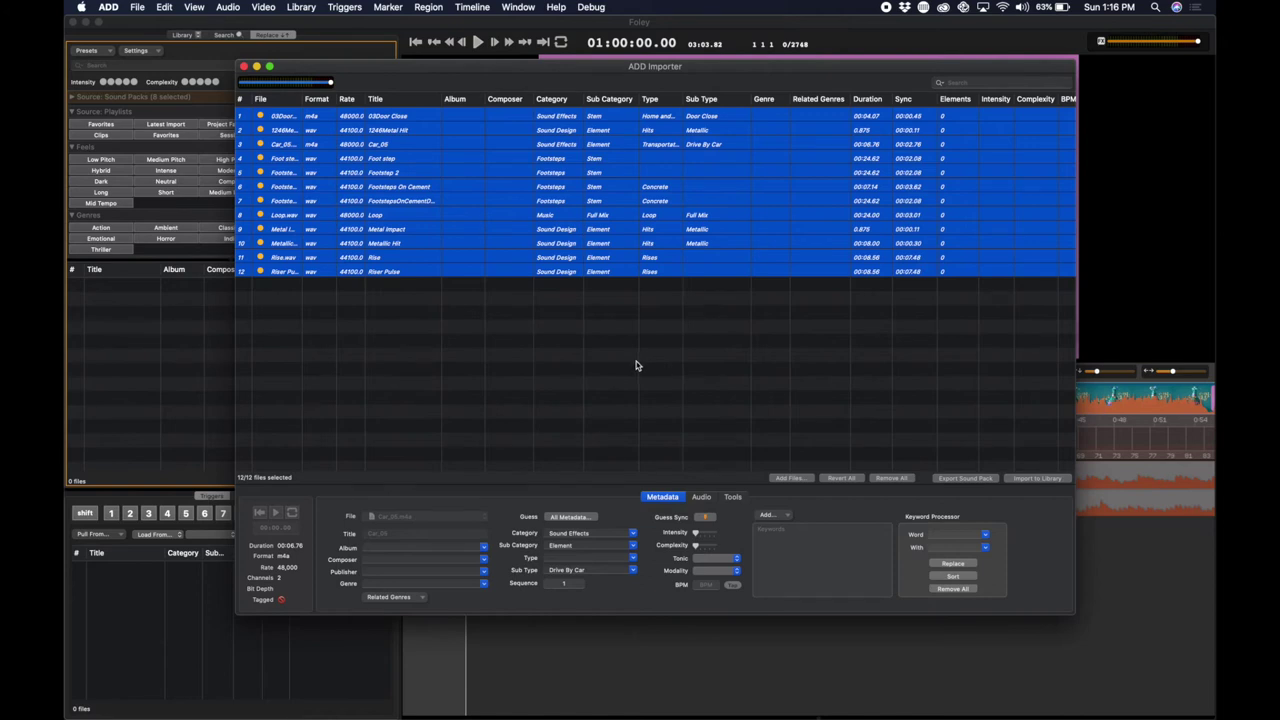
Clear the selection and view the Rise and Metal Impact waveforms.
click(527, 326)
click(447, 261)
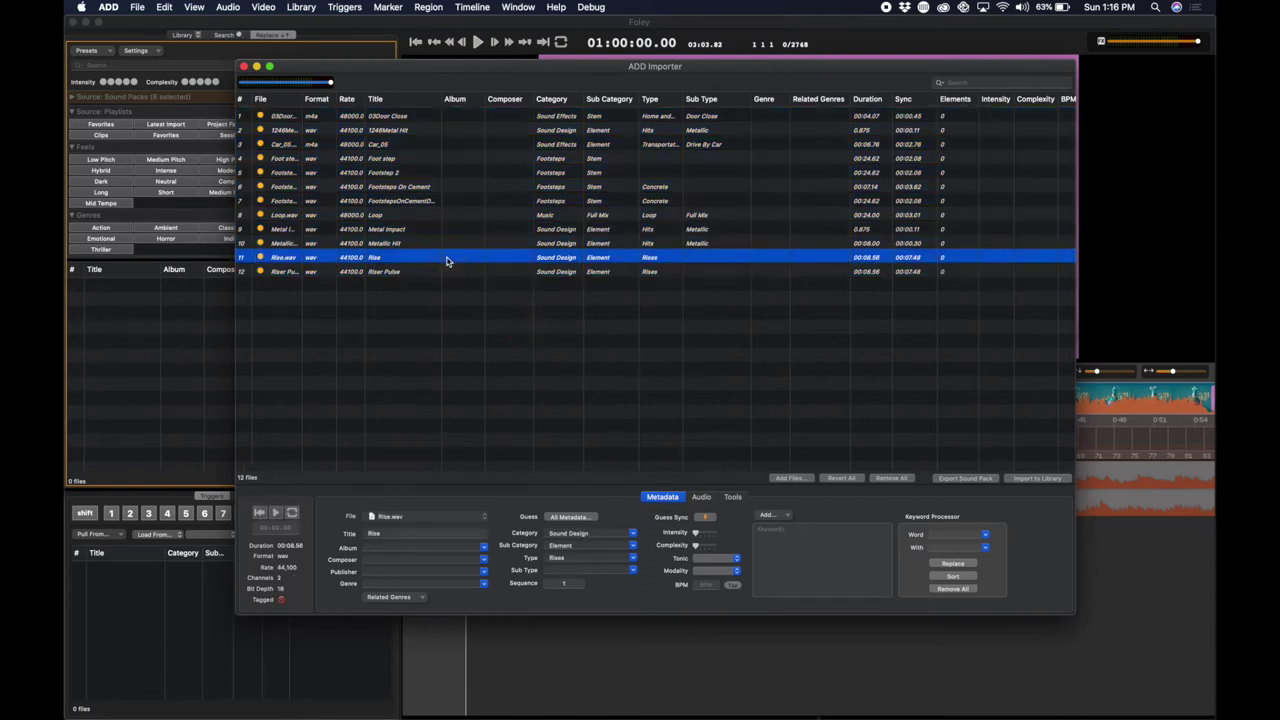
key(space)
click(397, 231)
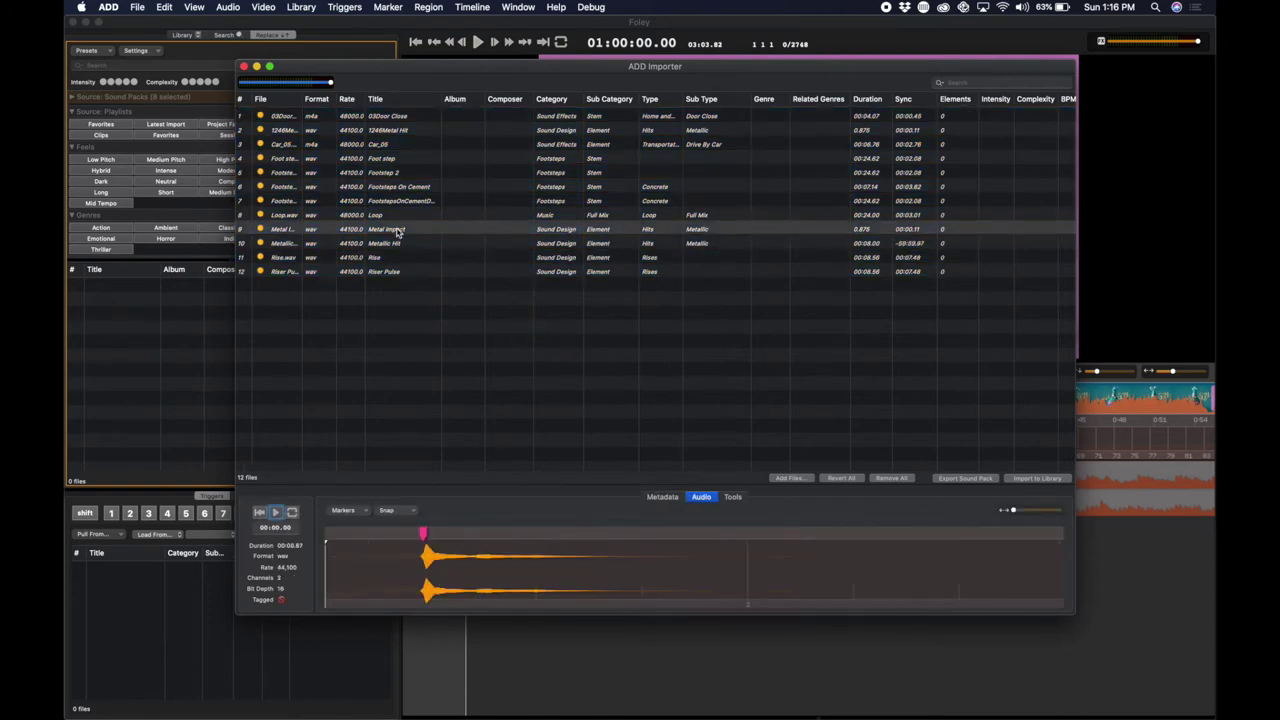
Give Foot step type Concrete and sub type Boot 3, then view its waveform.
click(394, 158)
click(662, 496)
click(634, 558)
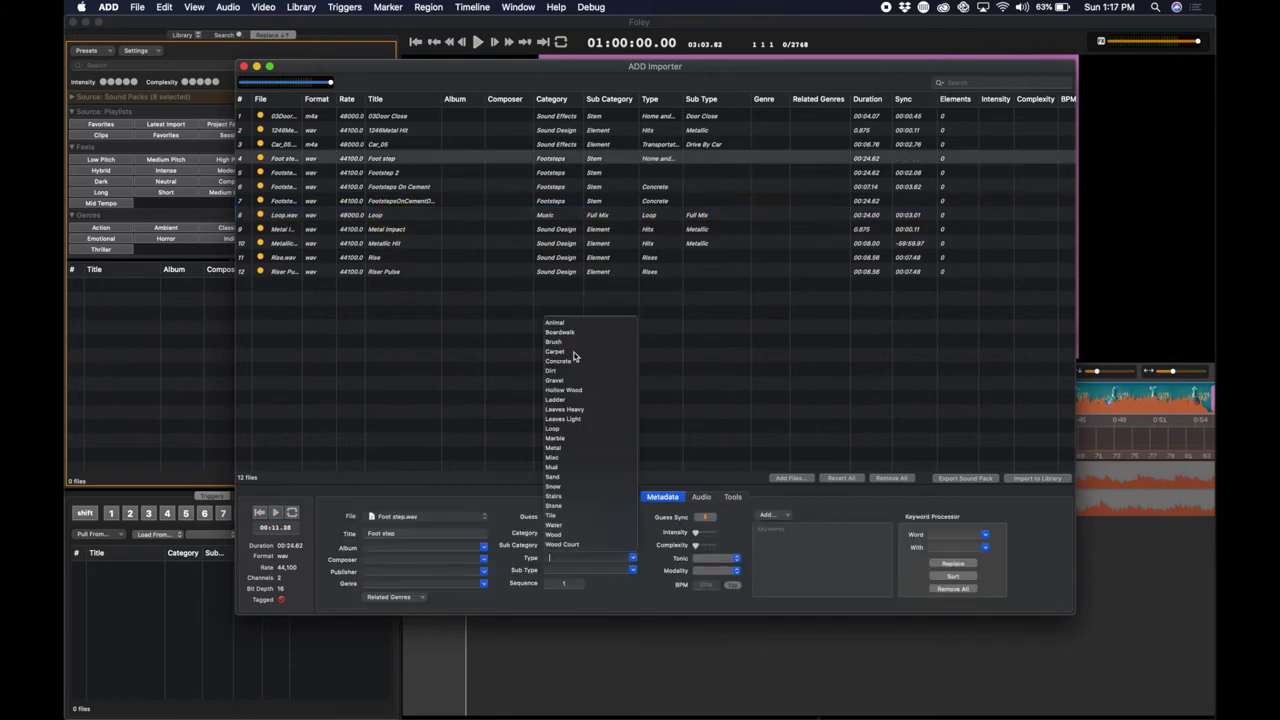
click(575, 357)
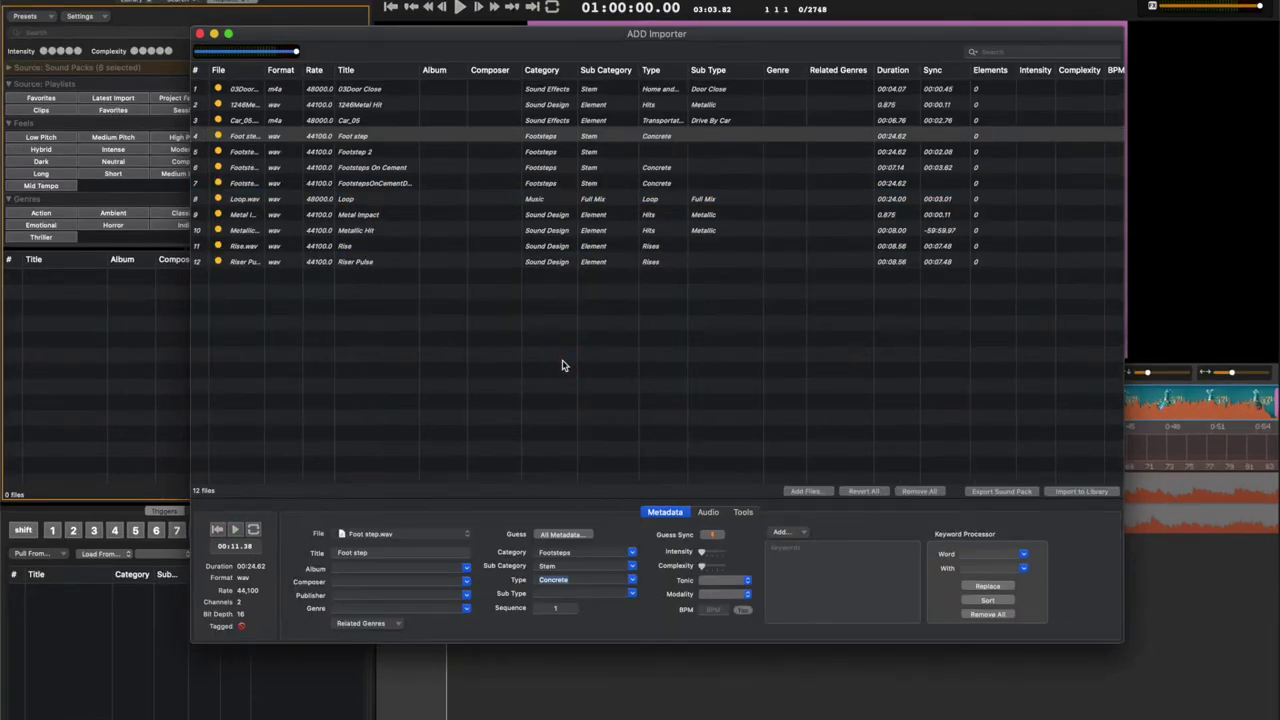
click(632, 593)
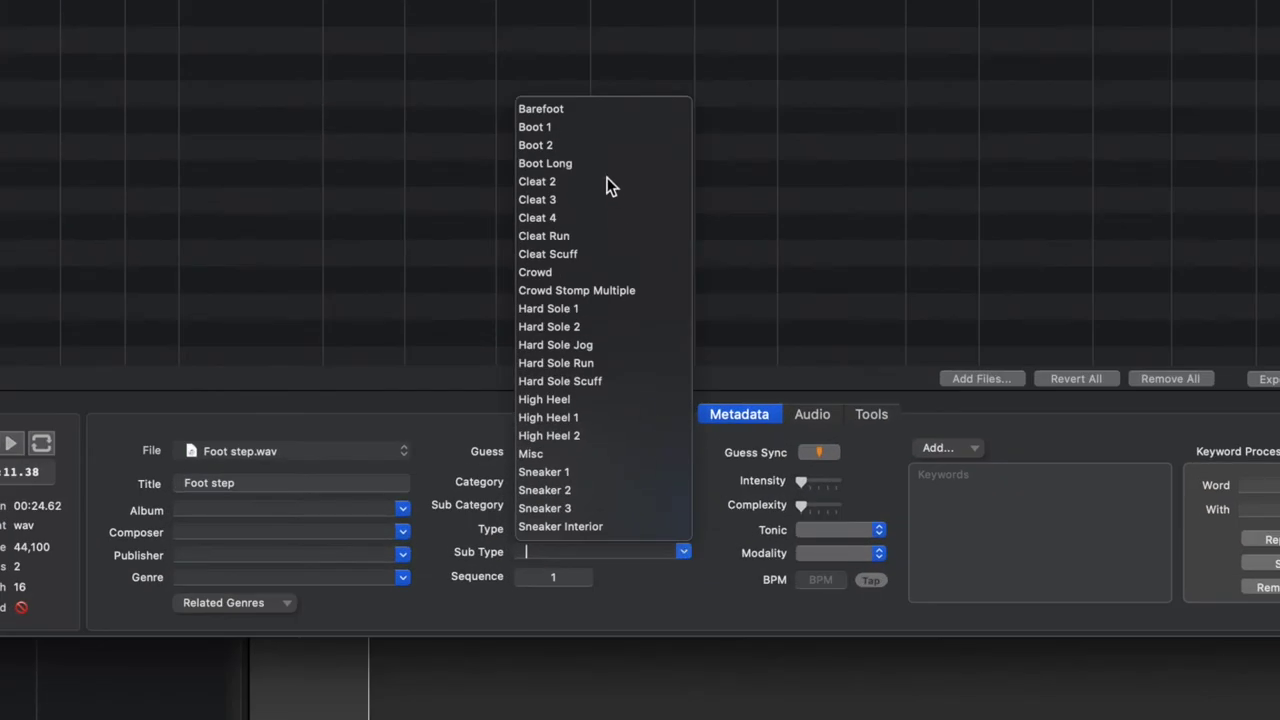
text(Boot 3)
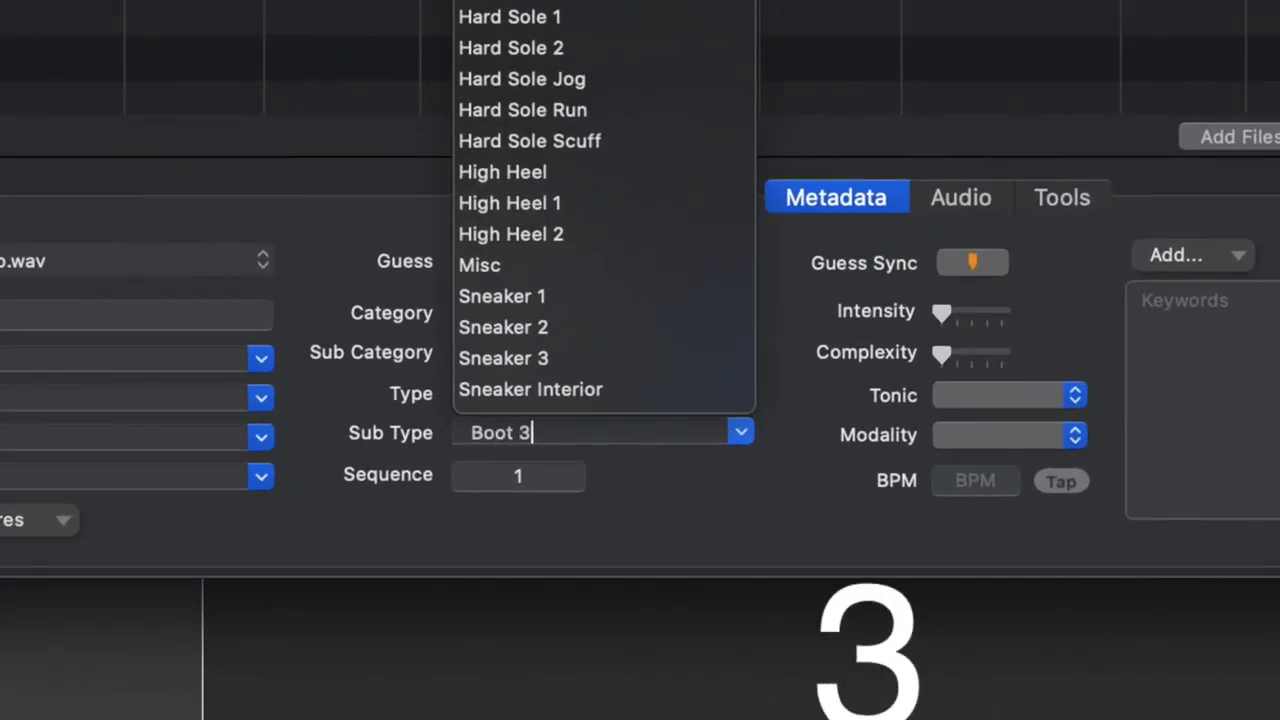
key(Return)
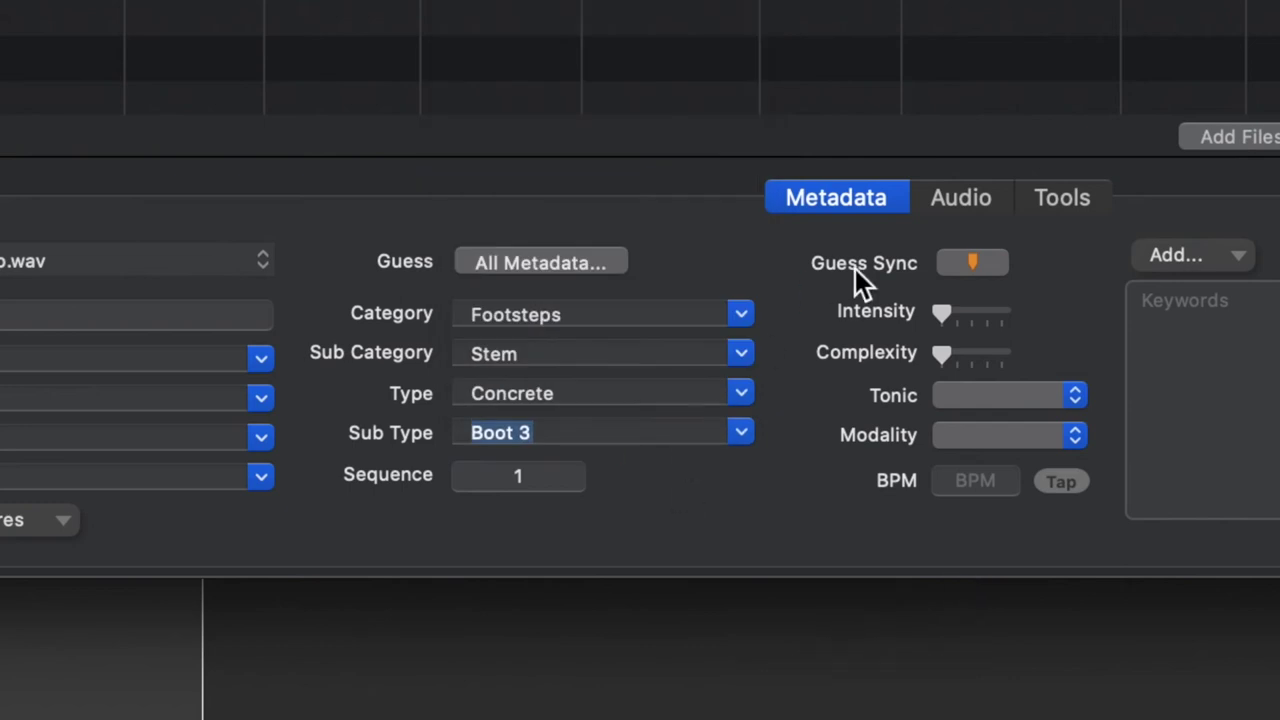
click(960, 197)
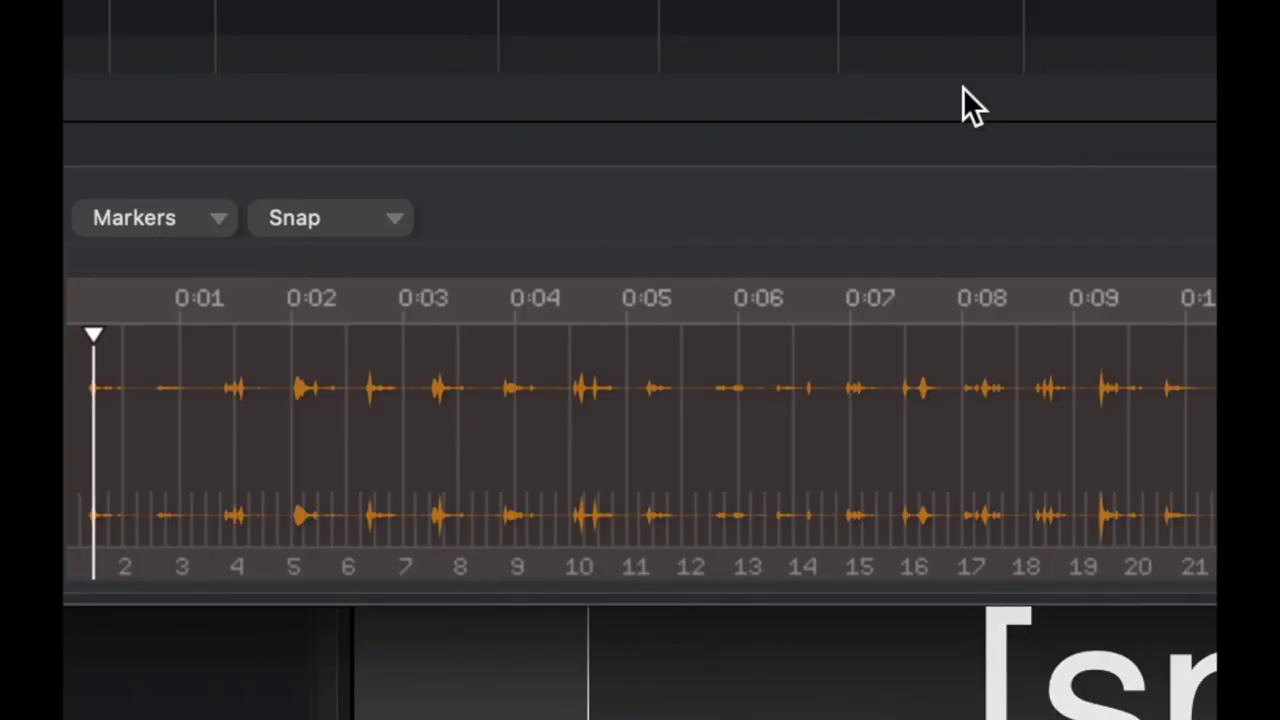
Play Foot step and mark each footstep from the start to about 0:06 as its own range.
key(space)
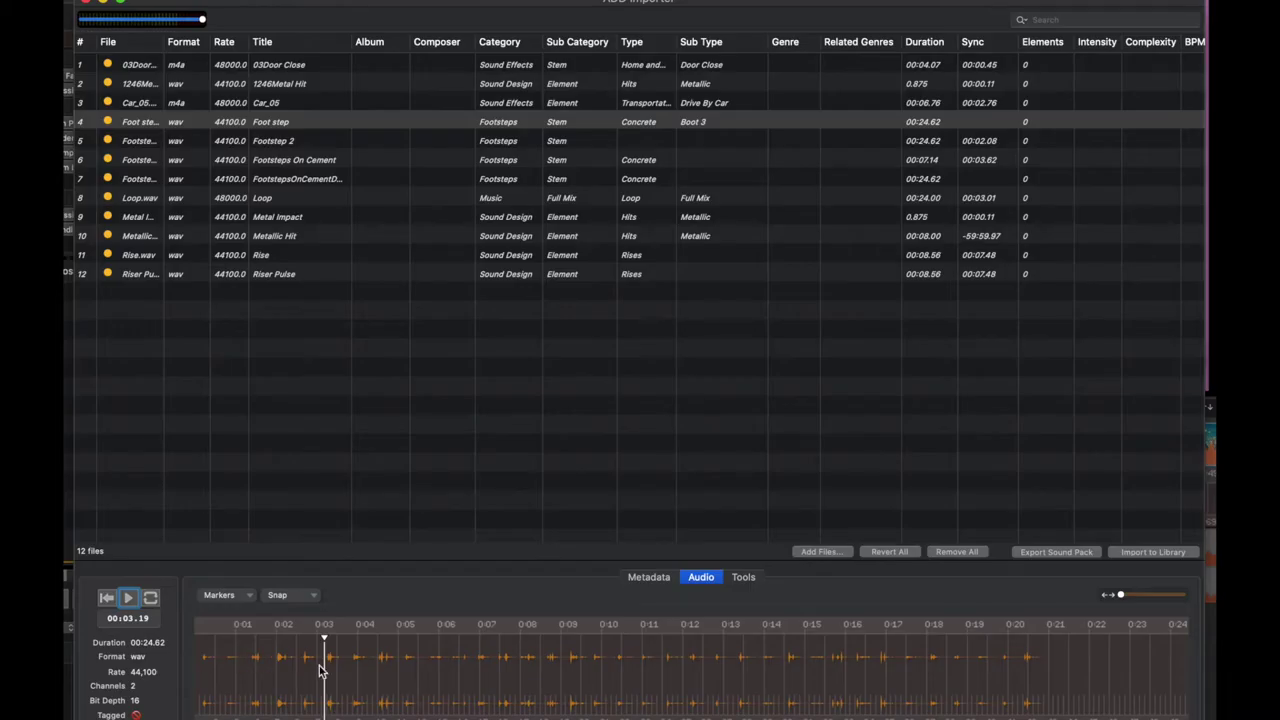
drag(200, 668, 224, 668)
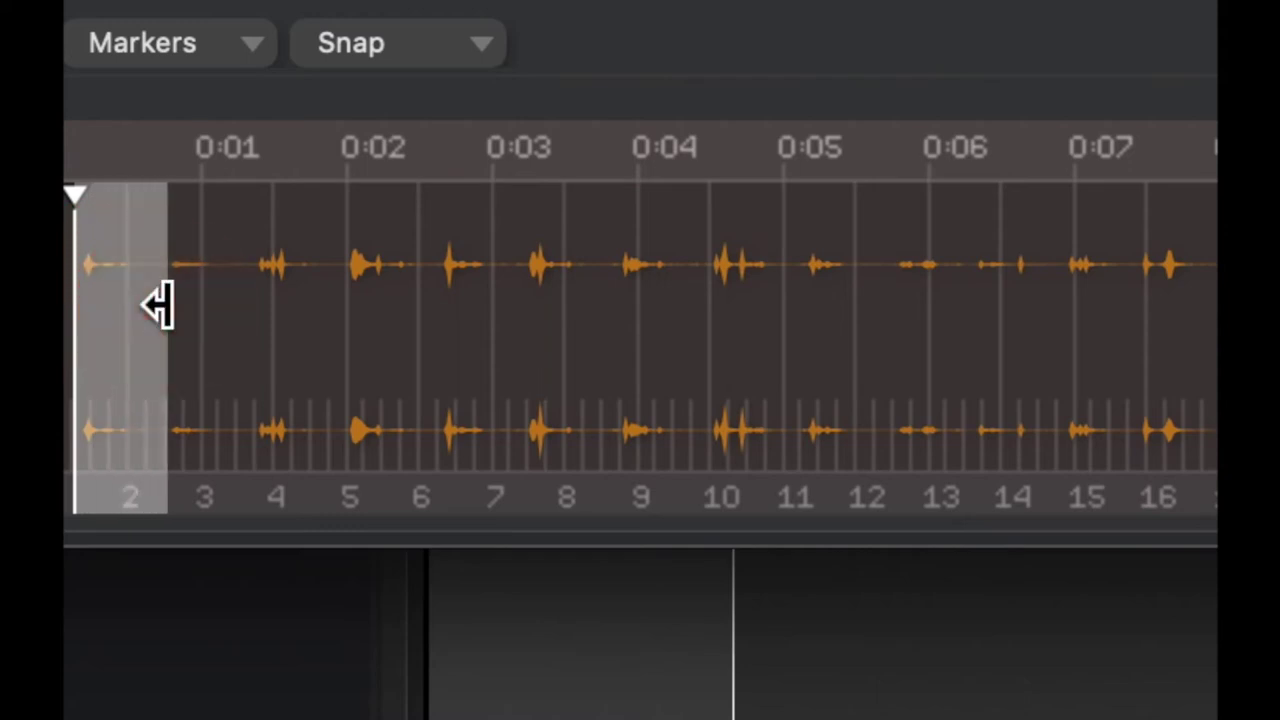
drag(157, 305, 257, 300)
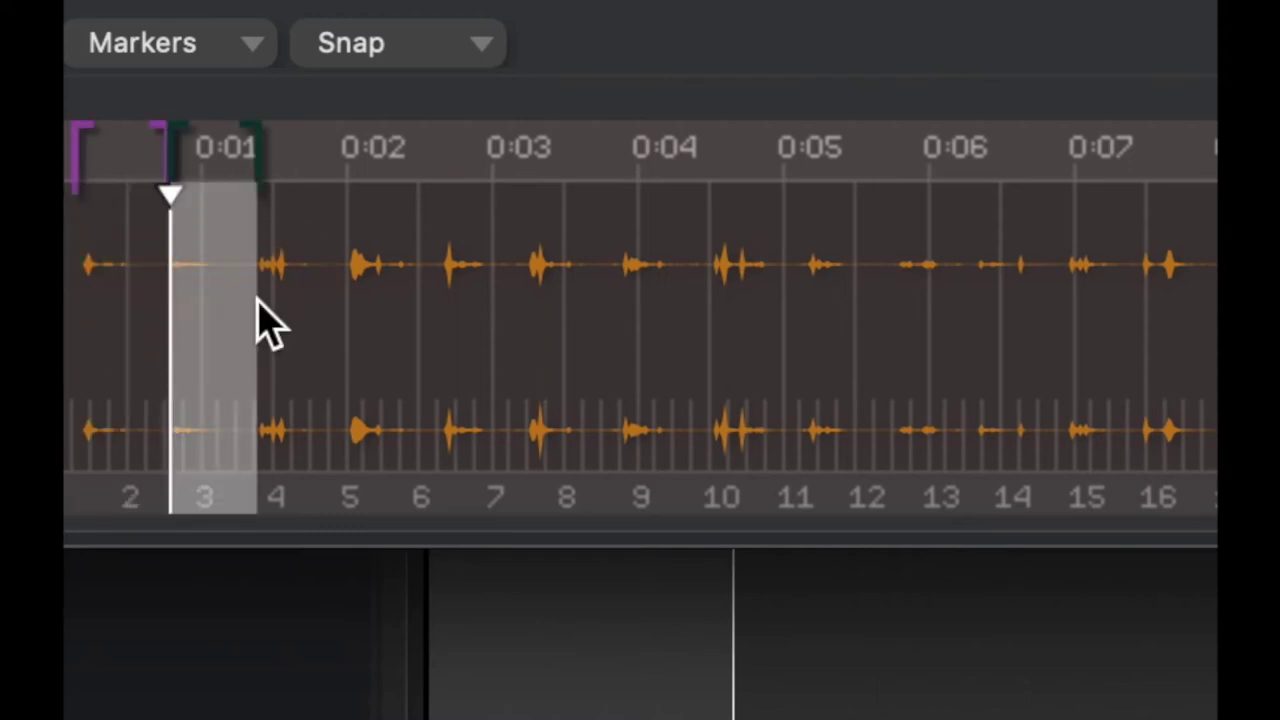
drag(343, 275, 257, 272)
drag(429, 250, 343, 237)
drag(514, 260, 429, 240)
drag(591, 280, 517, 271)
drag(693, 275, 603, 262)
drag(780, 277, 697, 249)
drag(857, 266, 803, 244)
drag(957, 263, 871, 229)
drag(1063, 263, 970, 235)
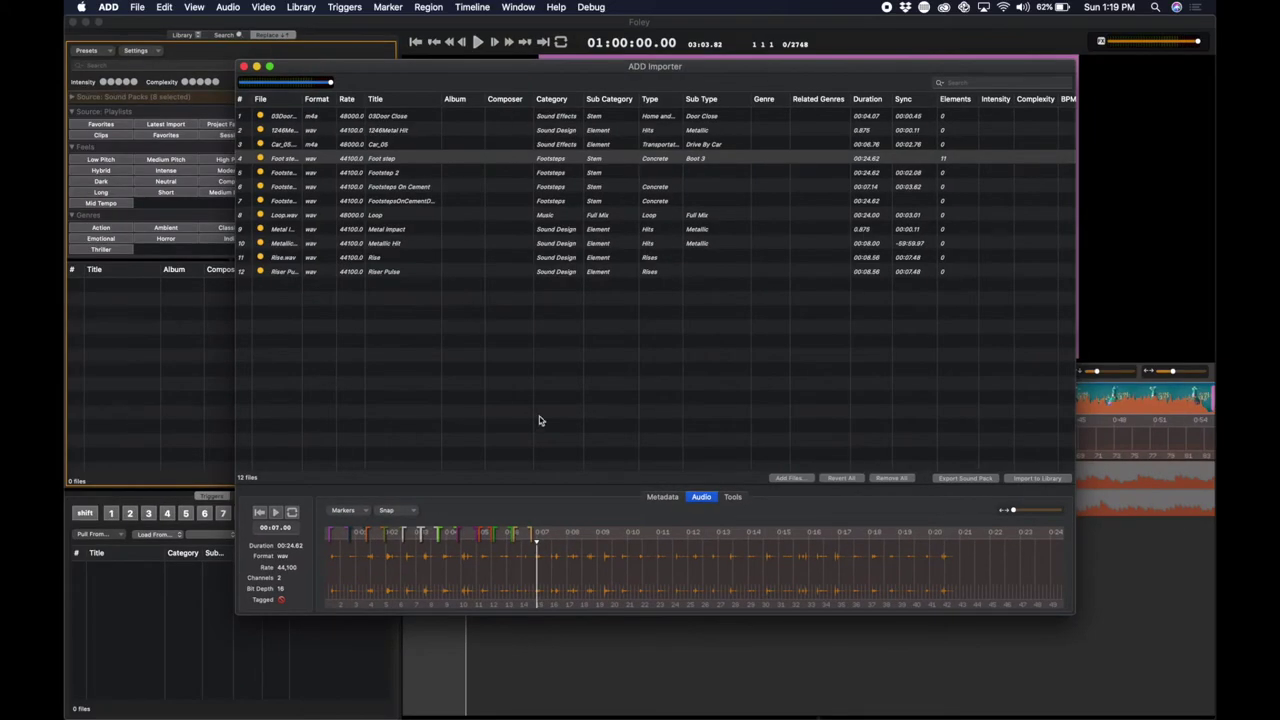
Import the files to the library with Create Elements turned on.
click(1030, 481)
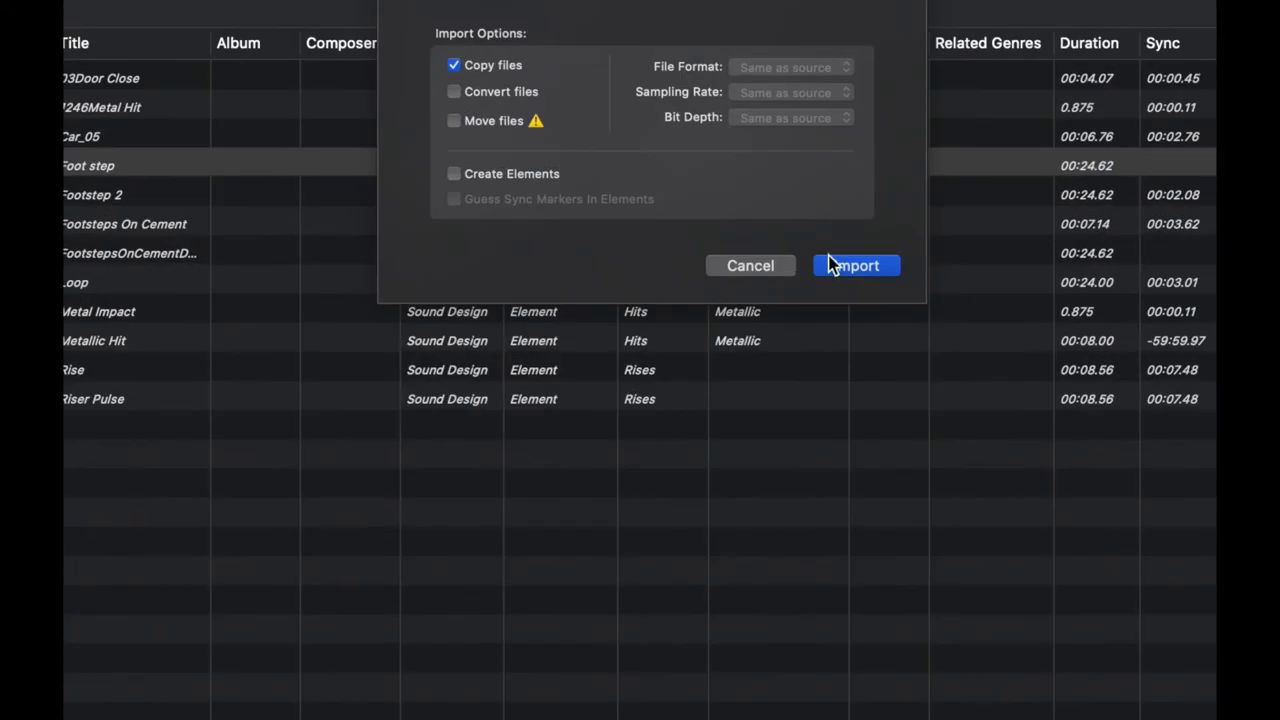
click(488, 172)
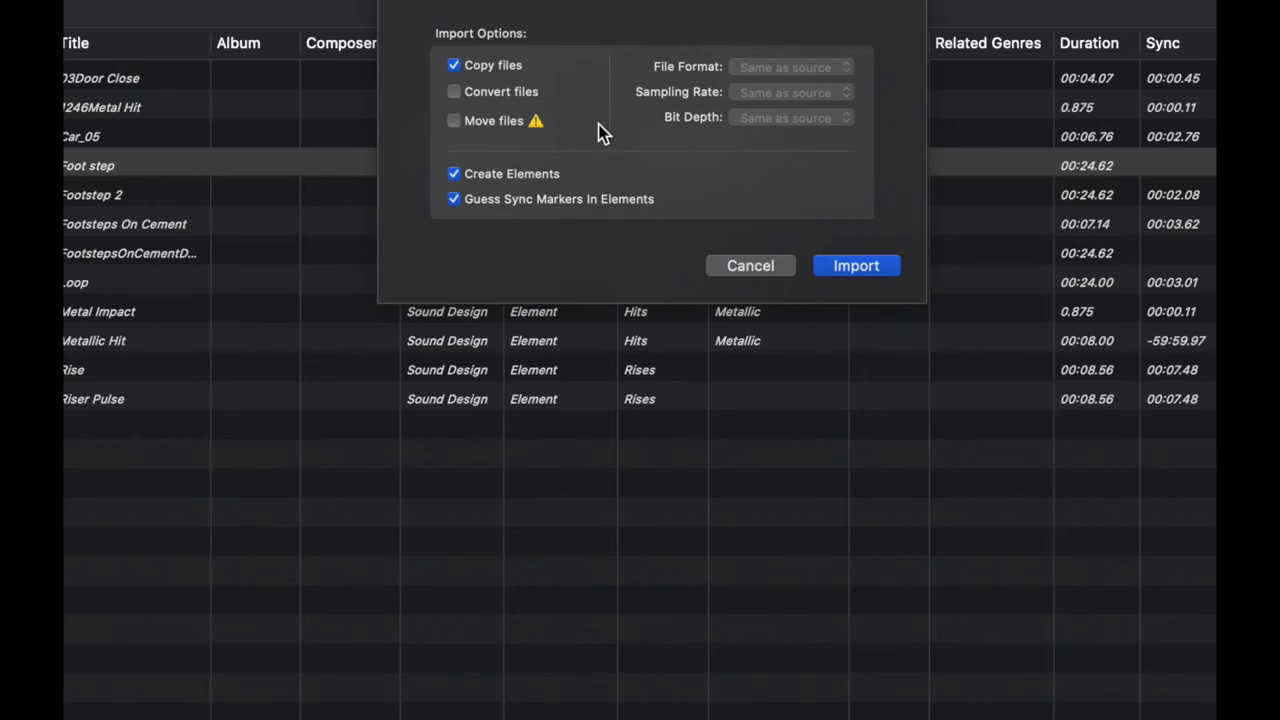
click(862, 267)
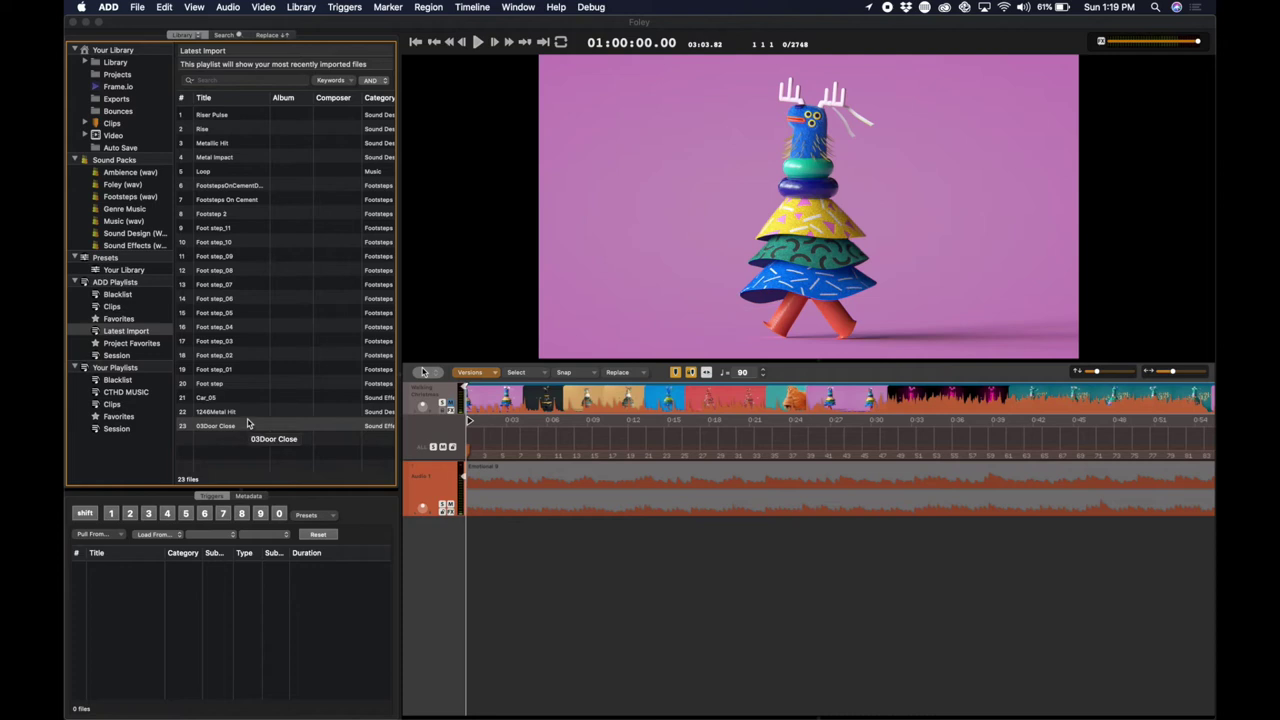
Preview Foot step_11 down to Foot step_07 and make trigger bank 1 active.
click(237, 229)
click(232, 243)
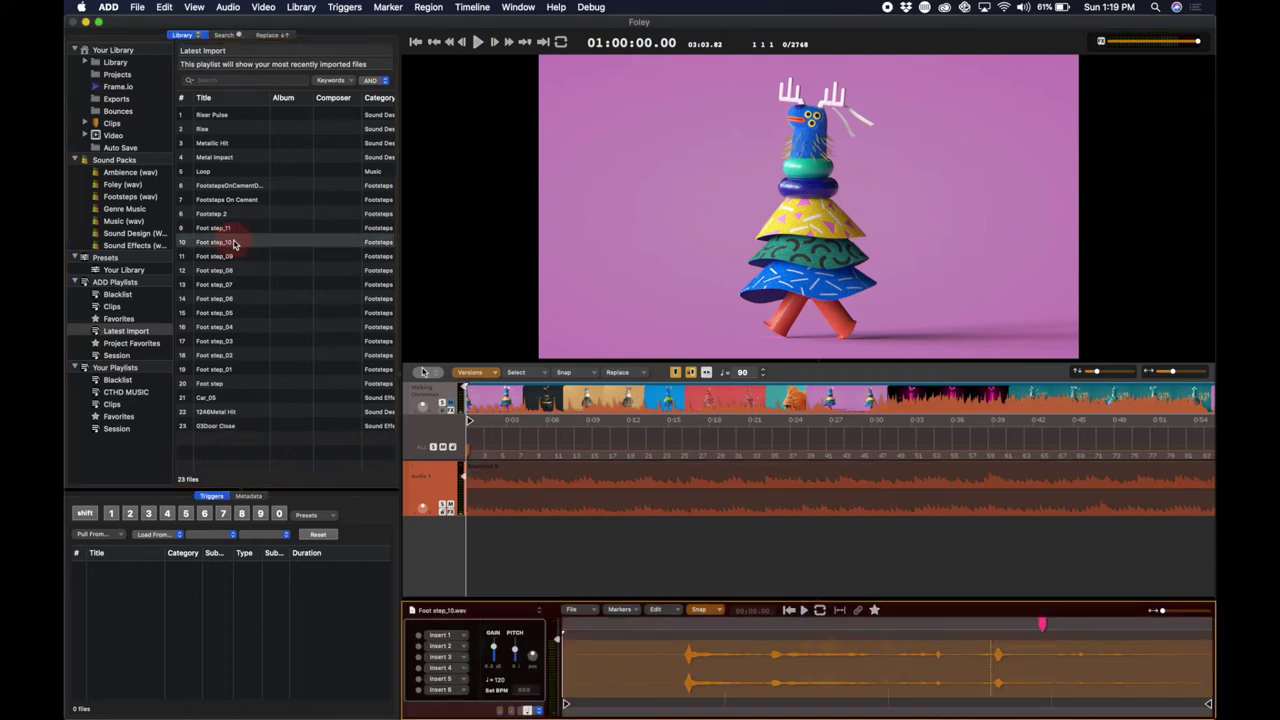
click(235, 258)
click(235, 270)
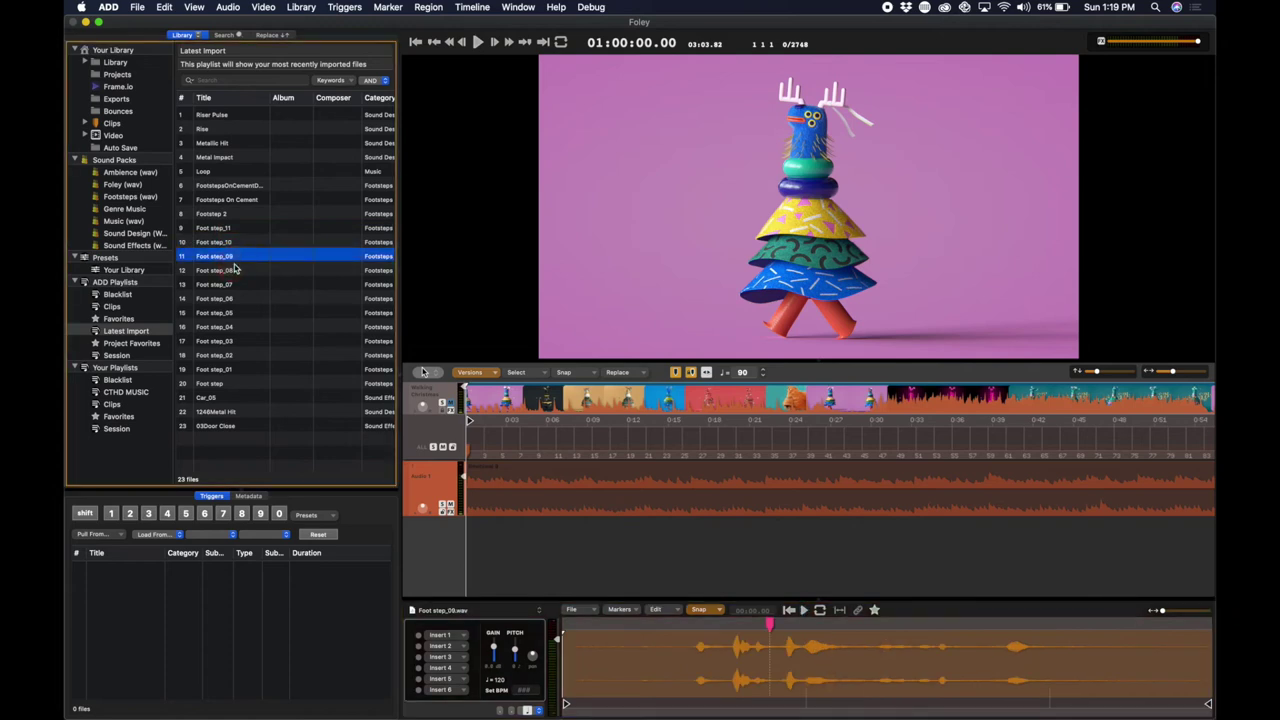
click(237, 284)
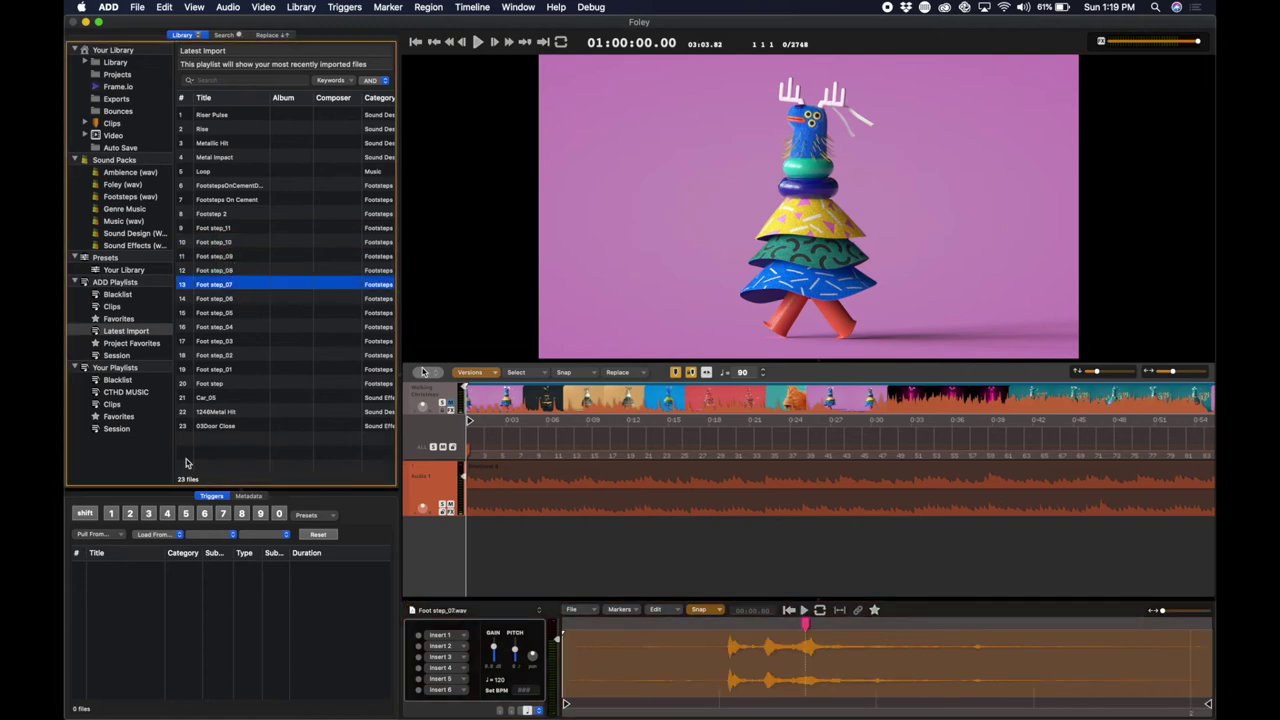
click(113, 514)
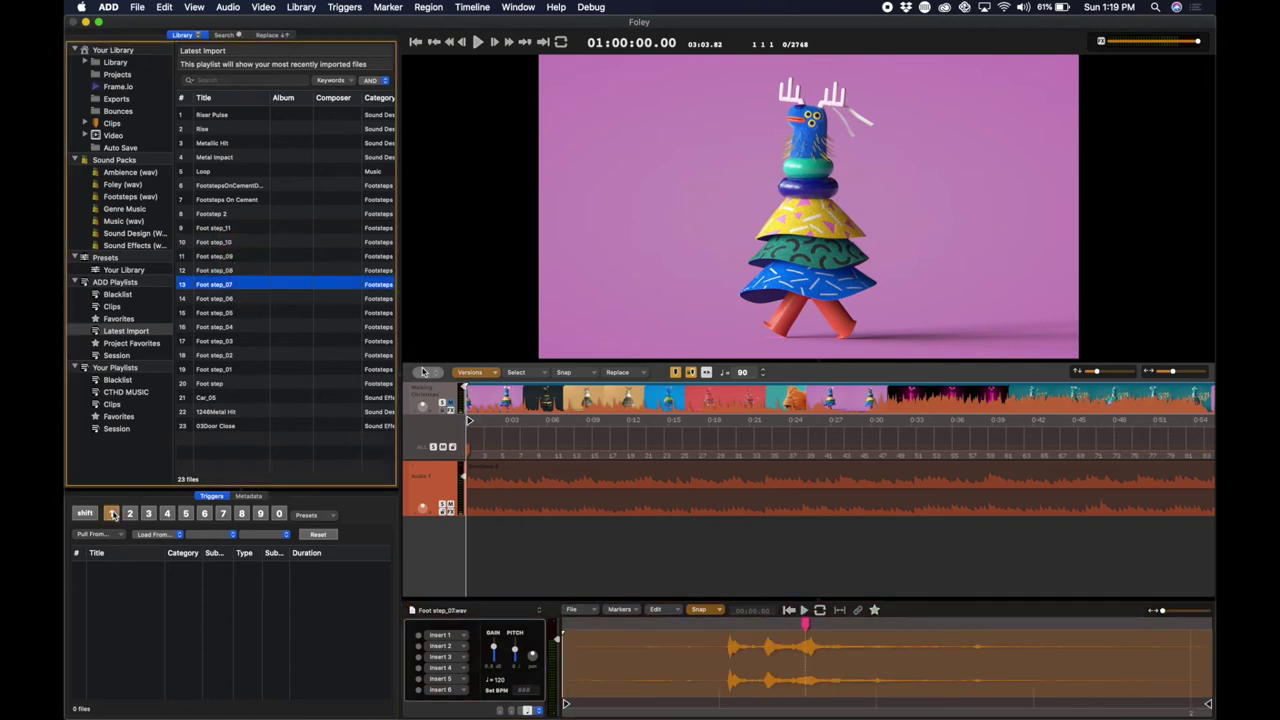
click(239, 229)
Load the eleven Foot step elements into trigger 1 and perform them onto the timeline.
shift+click(247, 369)
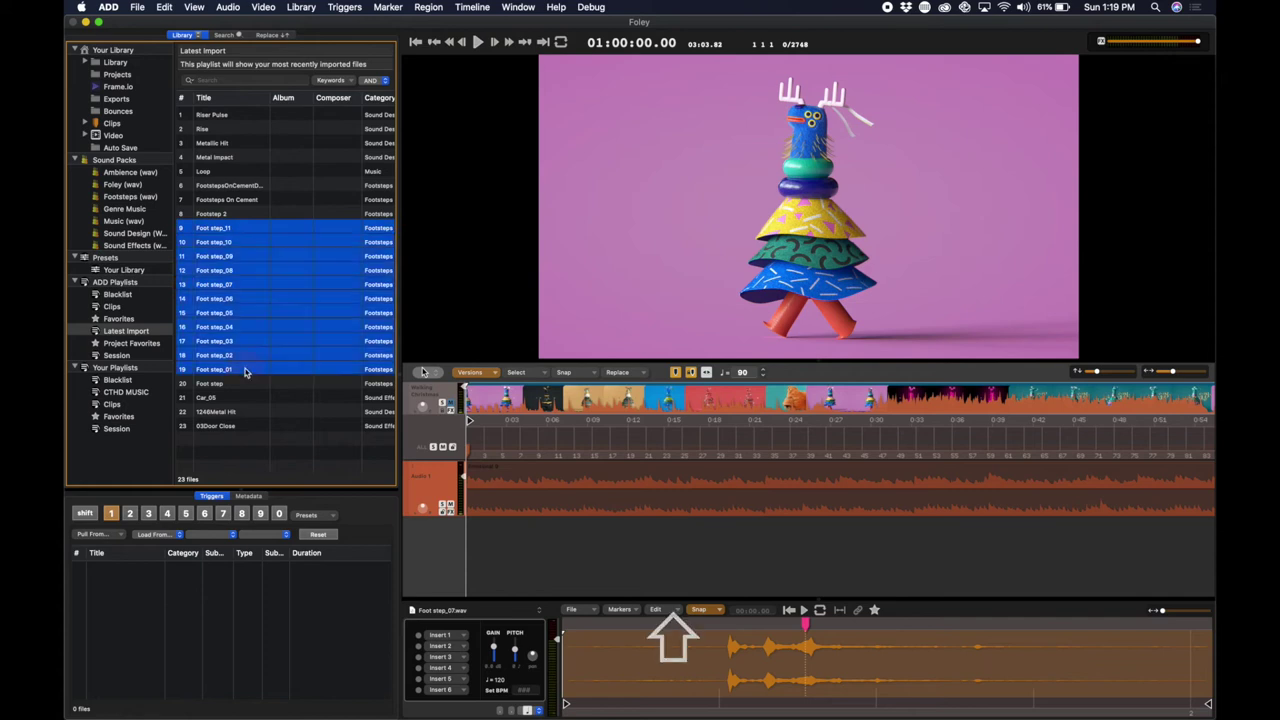
drag(214, 252, 148, 605)
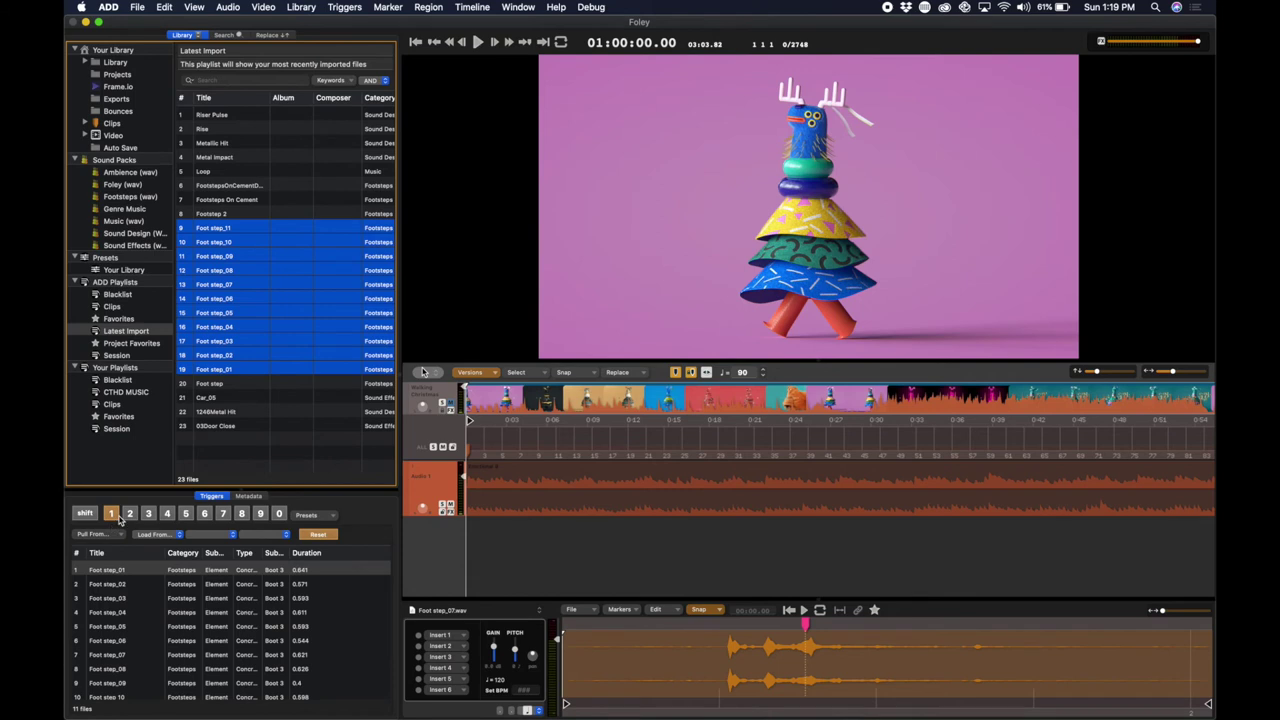
click(493, 548)
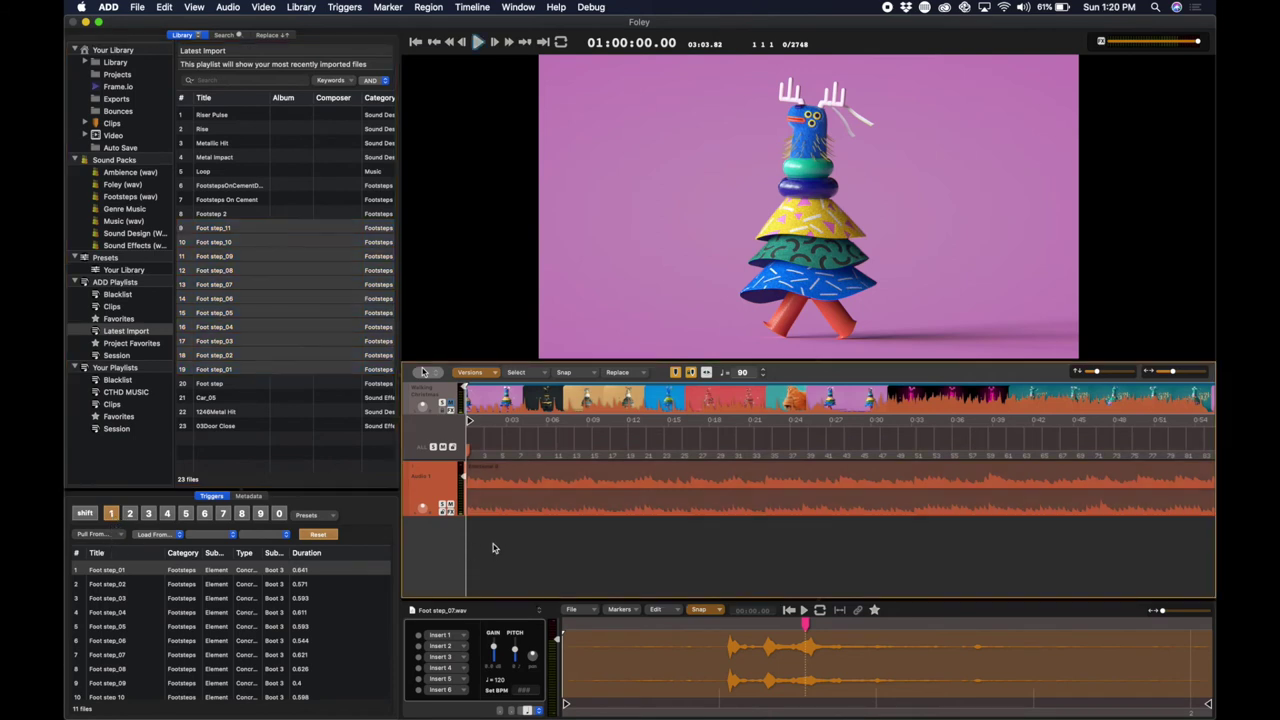
key(space)
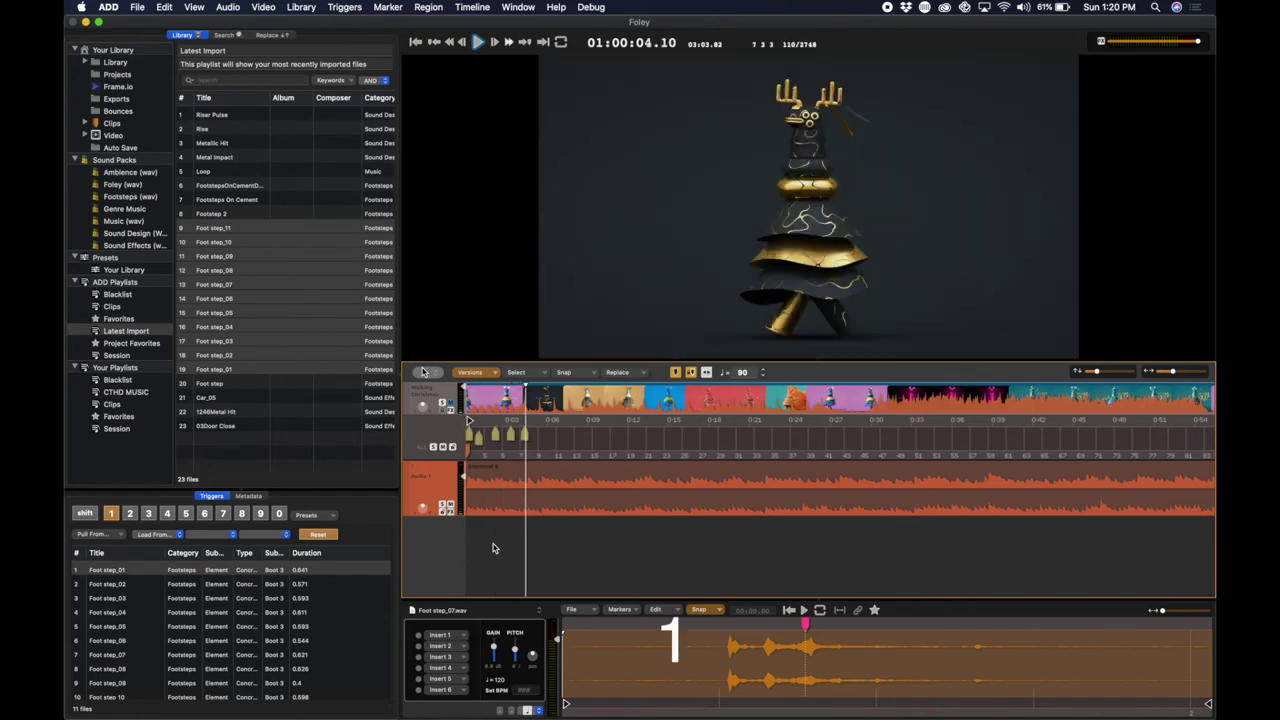
key(Return)
key(space)
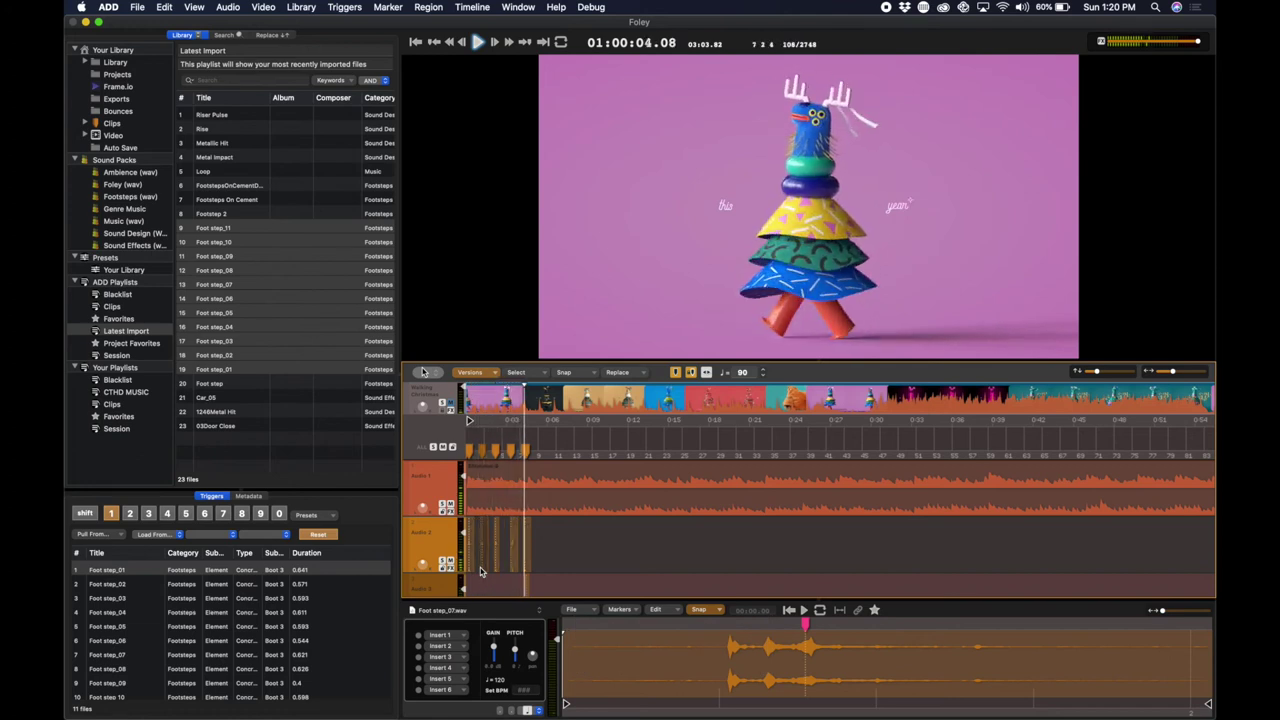
key(space)
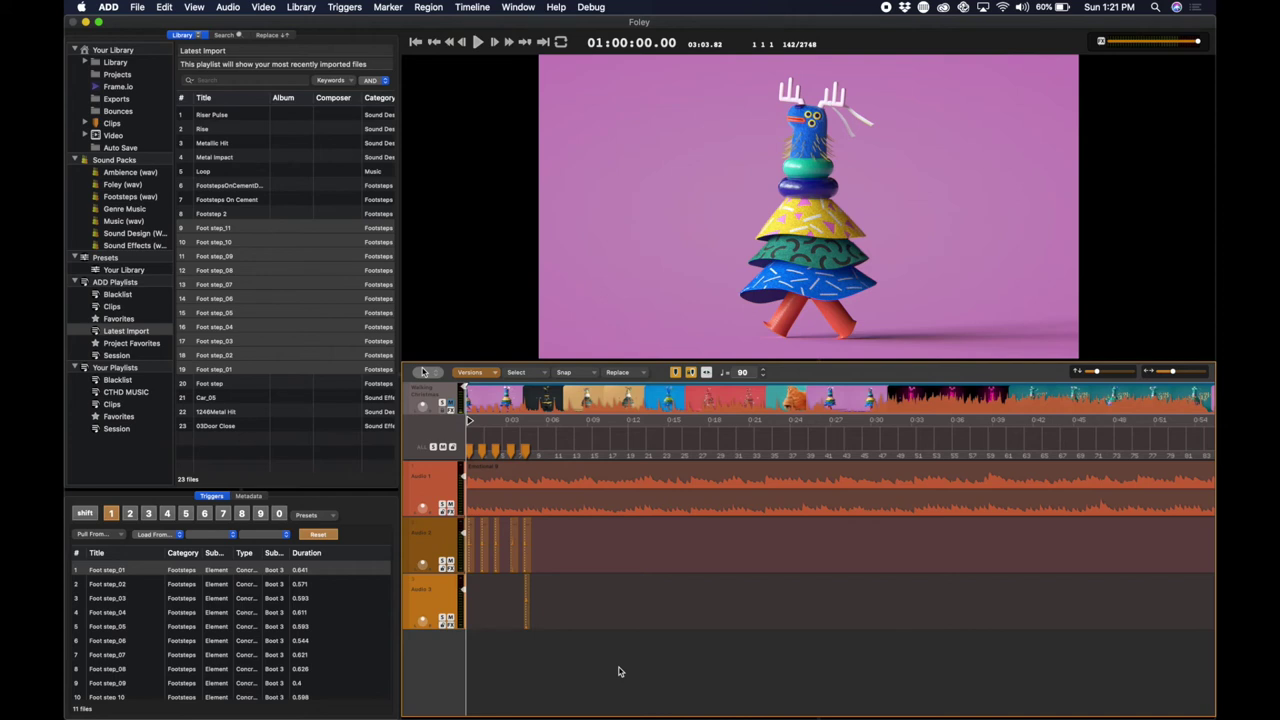
Place Footsteps On Wood.wav from Finder onto the Audio 2 track, dismissing the sample-rate prompt.
key(super+Tab)
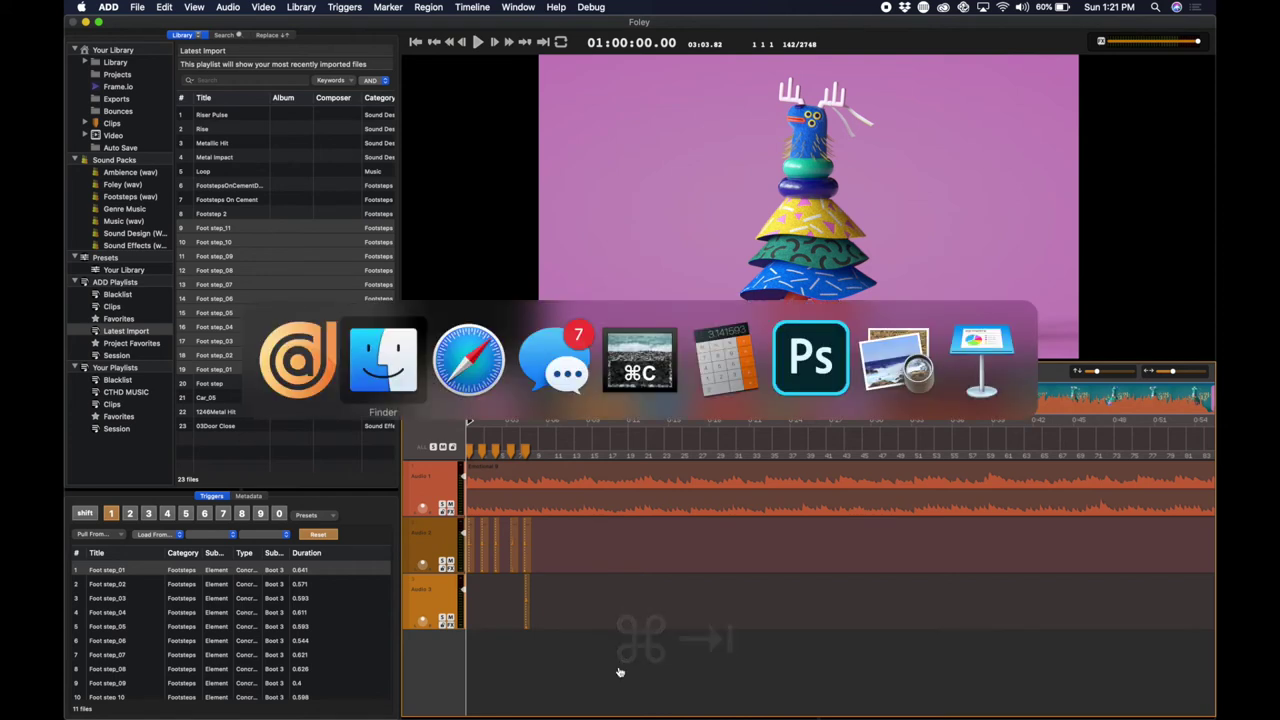
click(296, 172)
click(302, 161)
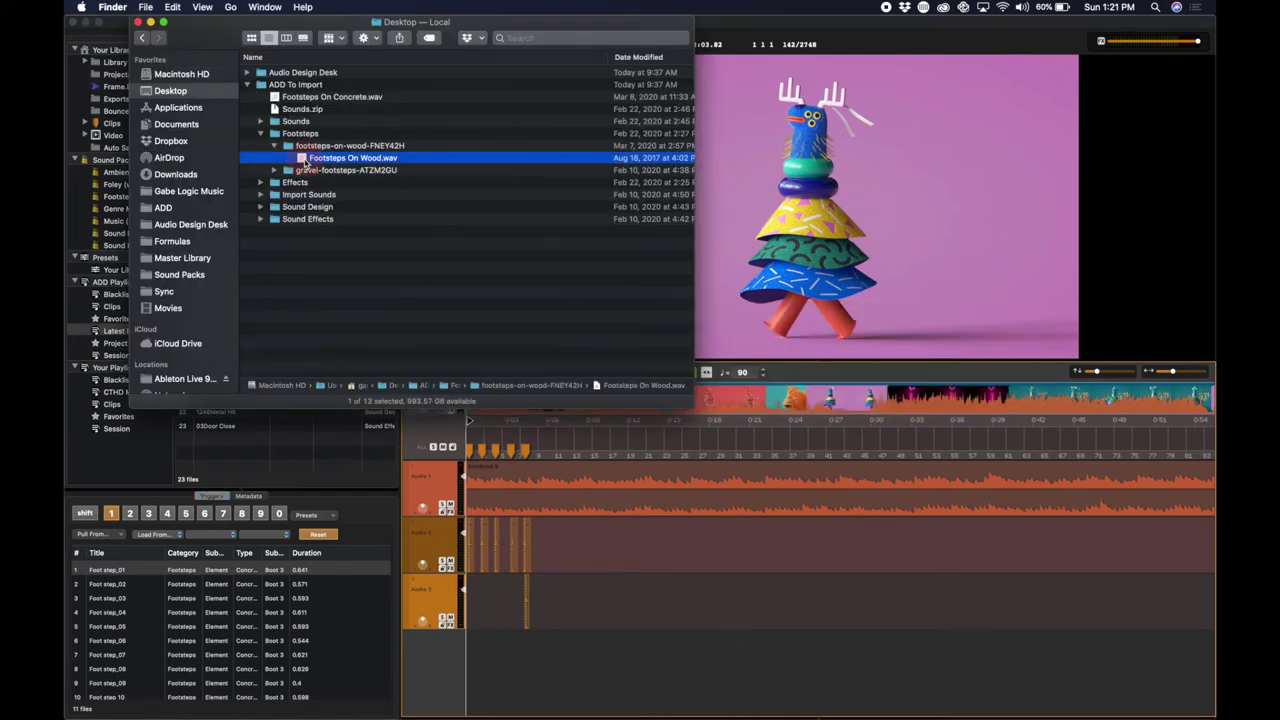
drag(302, 161, 591, 545)
click(630, 540)
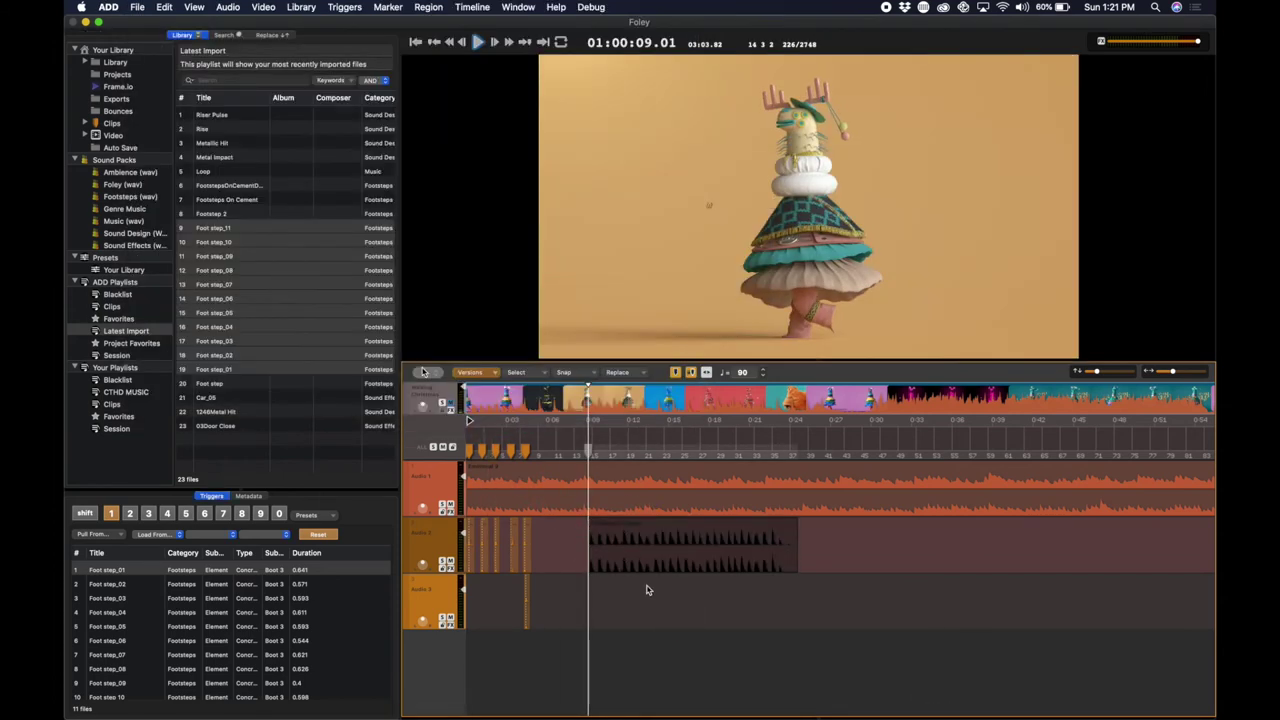
Open the Footsteps On Wood clip and mark its first footstep as an element with U.
click(650, 564)
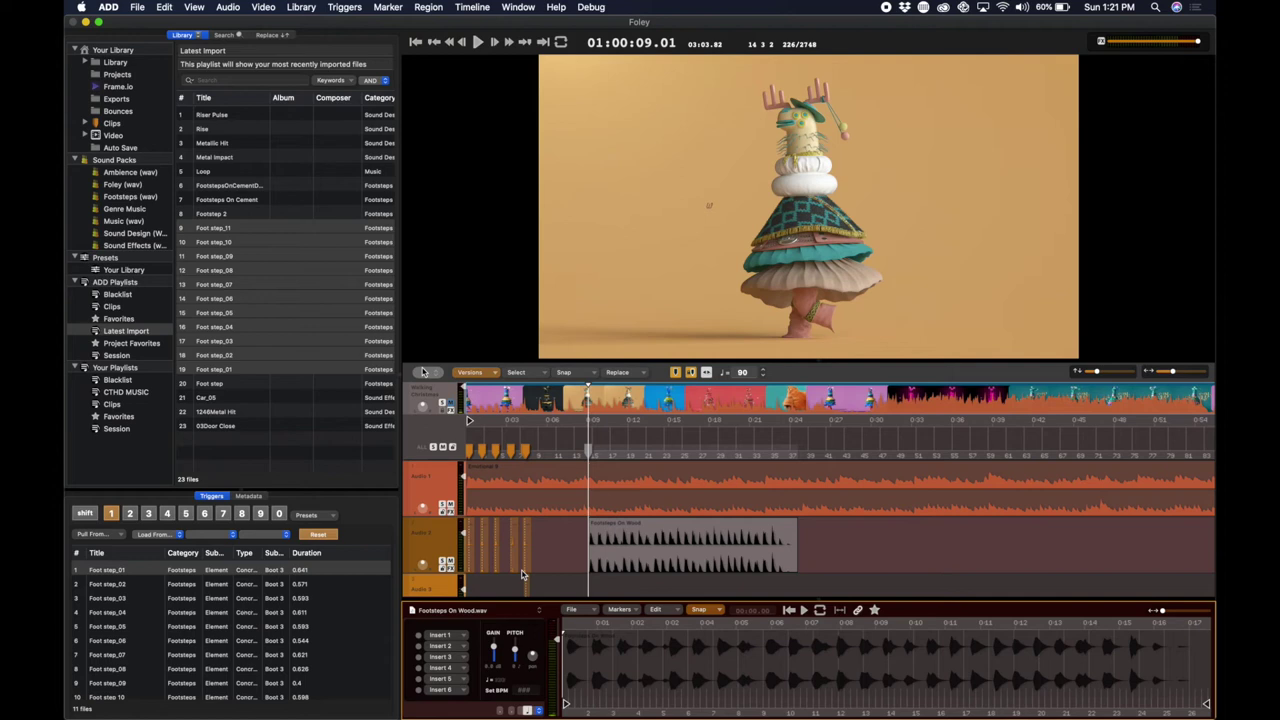
drag(590, 652, 760, 650)
key(u)
key(u)
Mark the last footstep and export all marked elements as audio files into the Footsteps folder.
key(u)
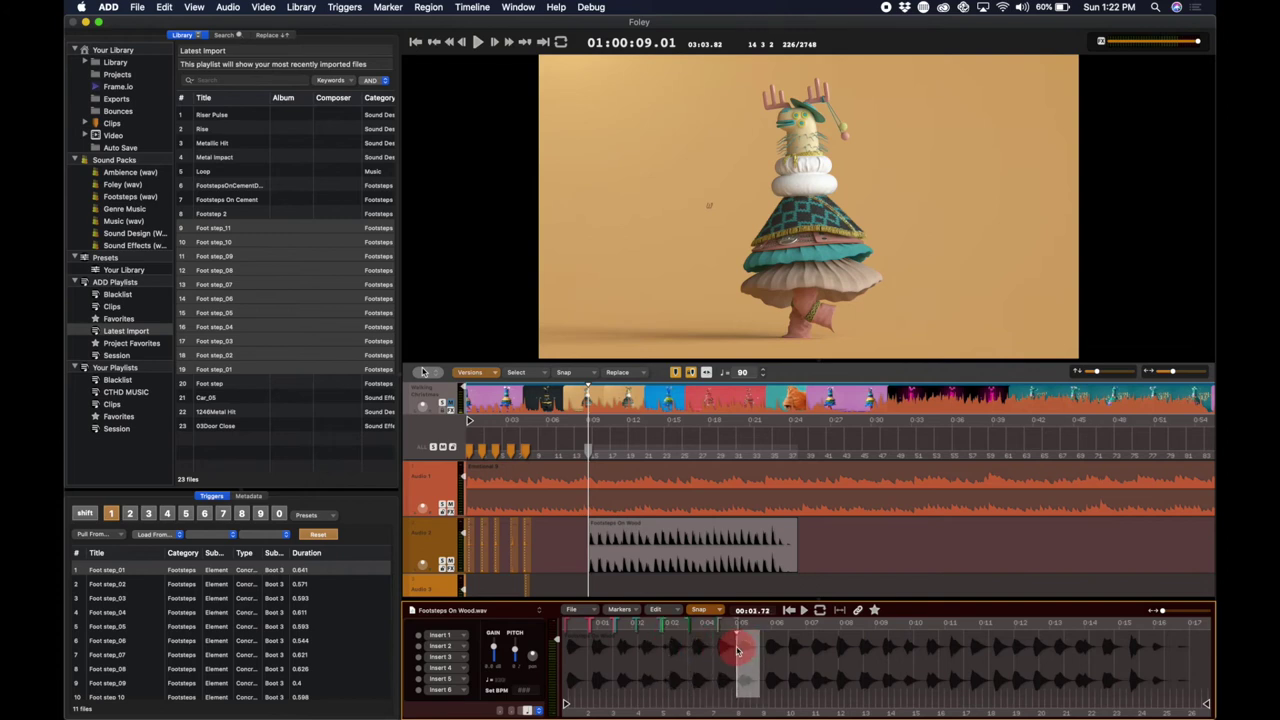
key(u)
click(582, 610)
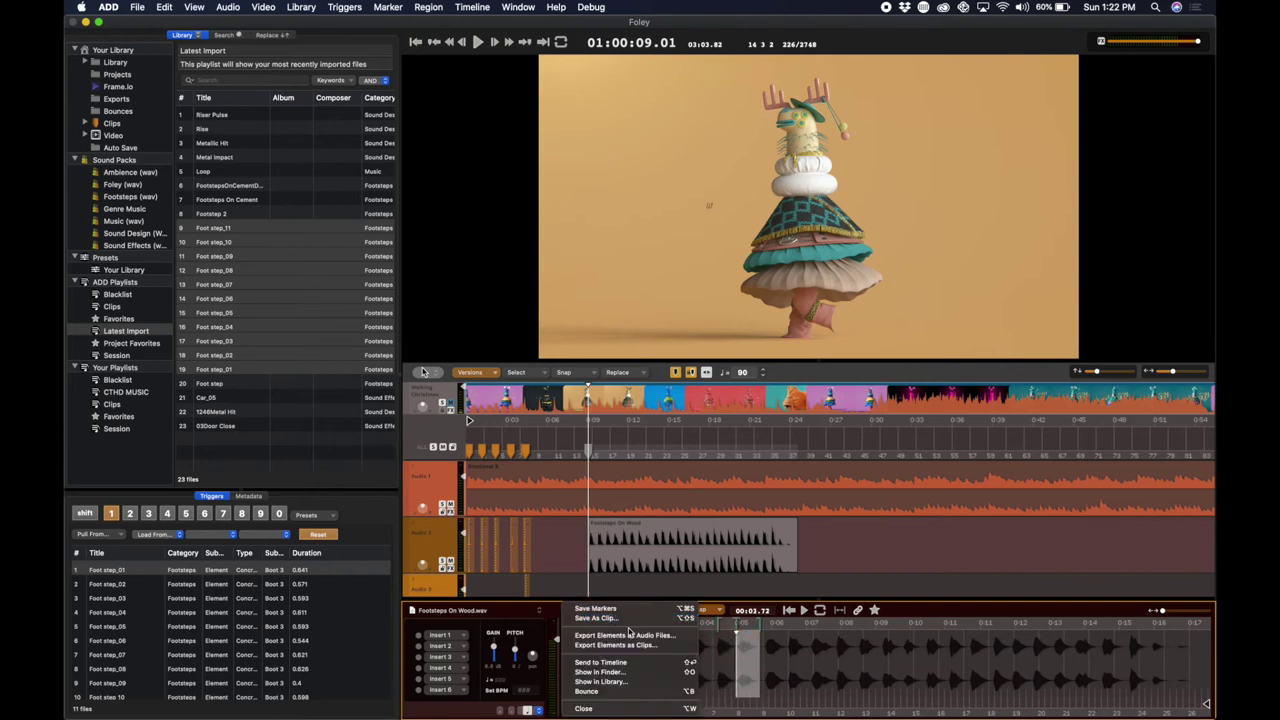
click(666, 638)
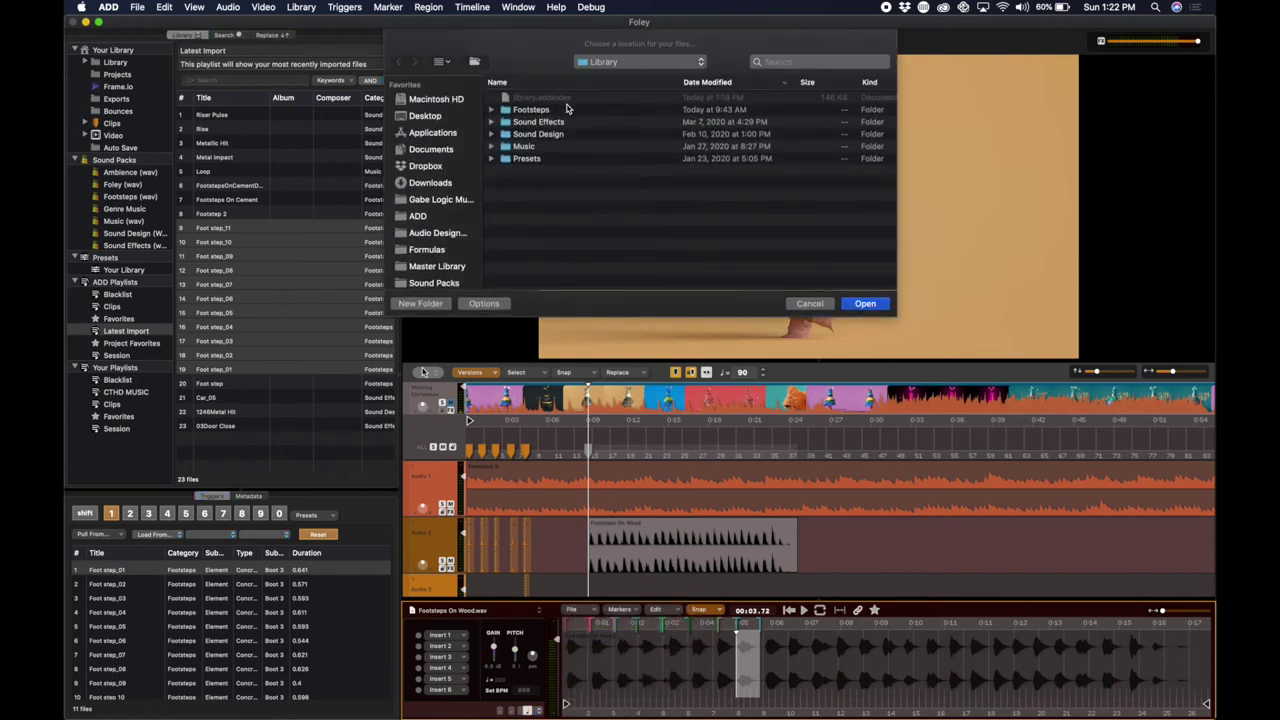
click(566, 108)
click(862, 303)
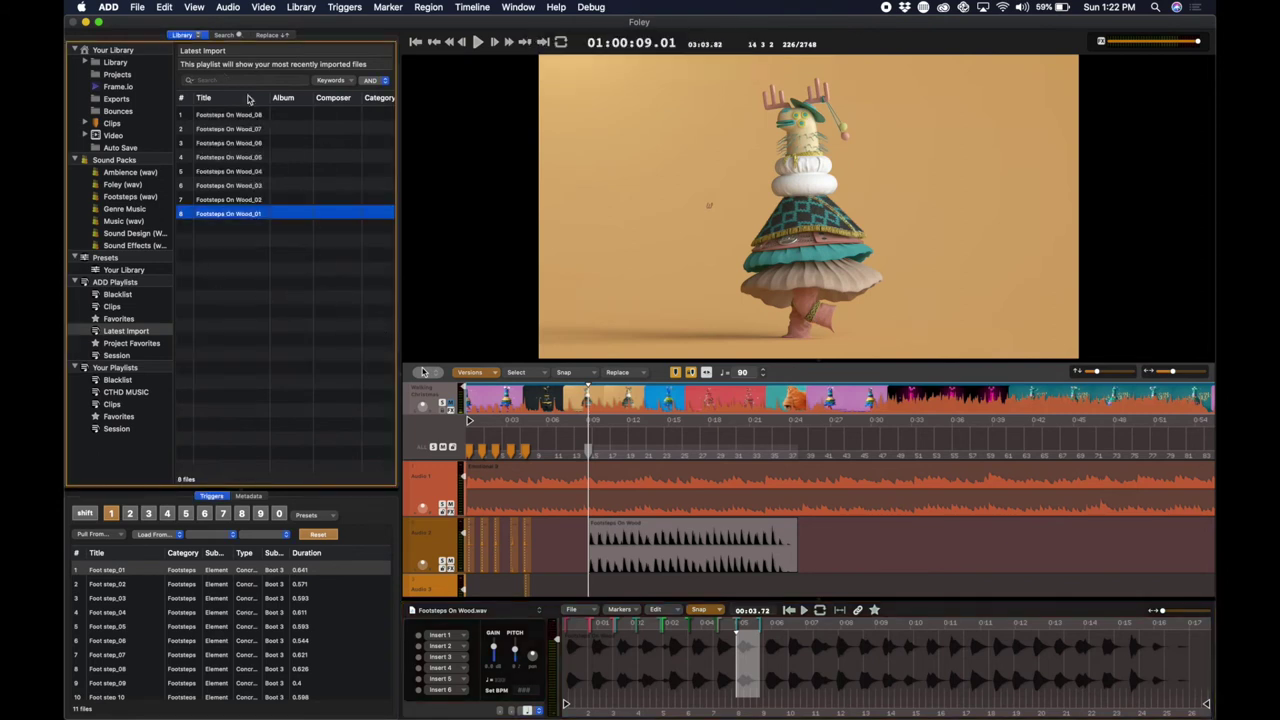
Load the eight Footsteps On Wood sounds into trigger bank 2.
click(130, 514)
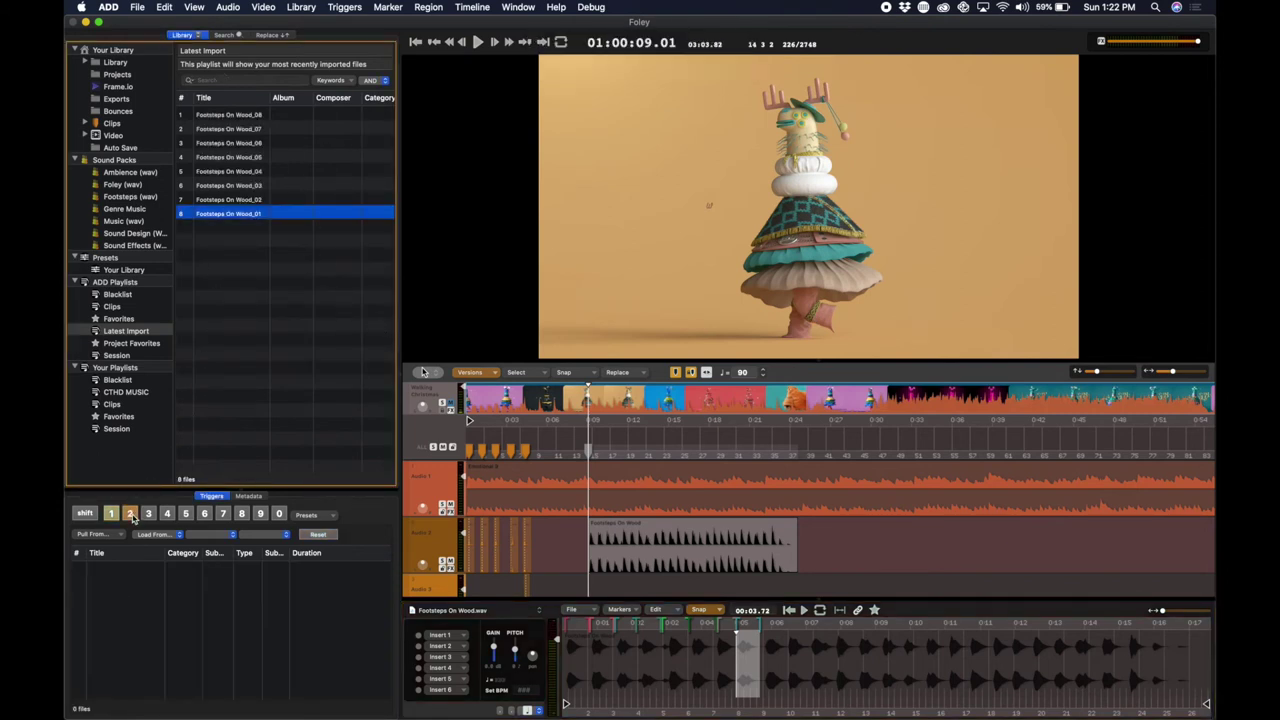
shift+click(228, 114)
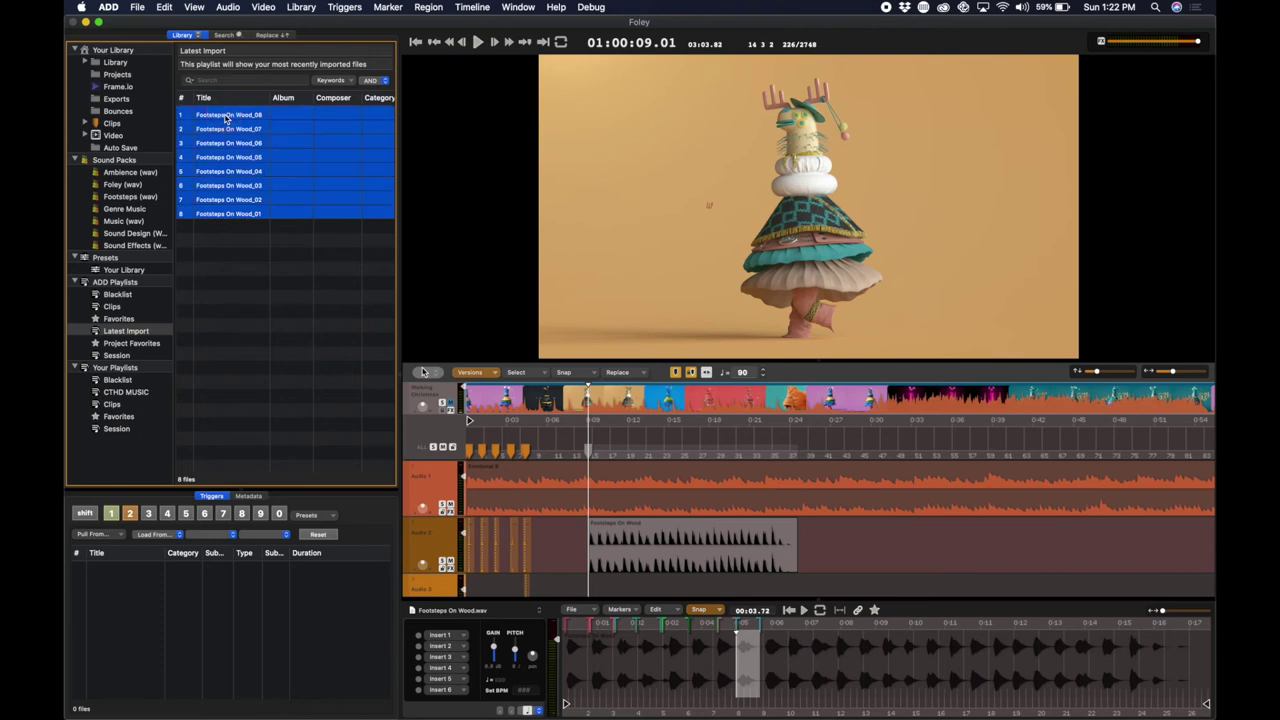
drag(225, 118, 144, 590)
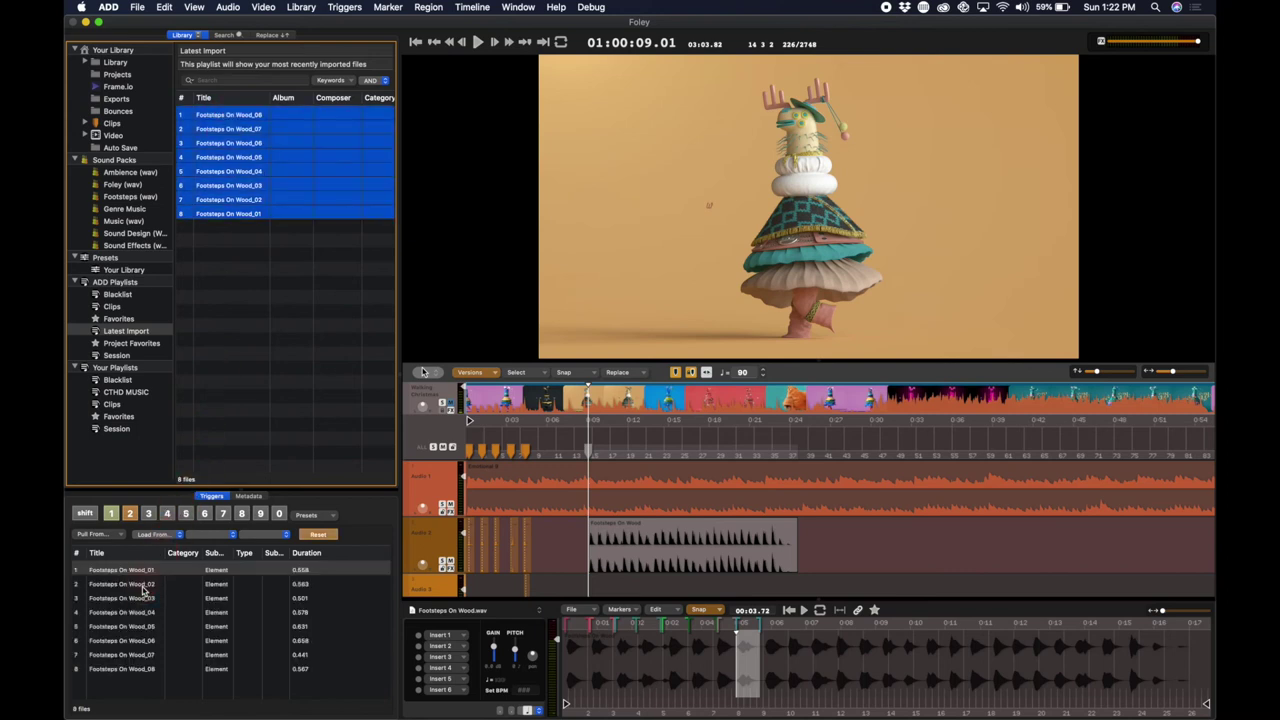
click(636, 547)
Delete the wood clip from Audio 2 and perform trigger 2 footstep hits from about 0:04.
key(BackSpace)
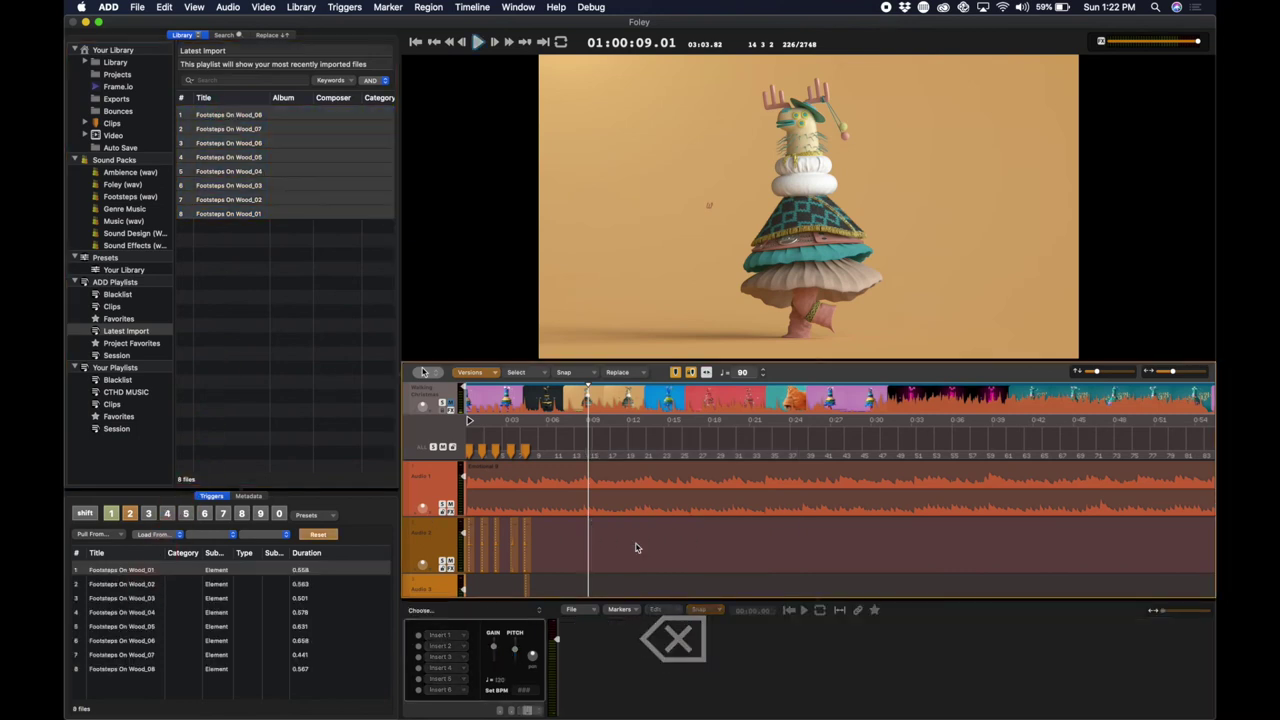
click(530, 400)
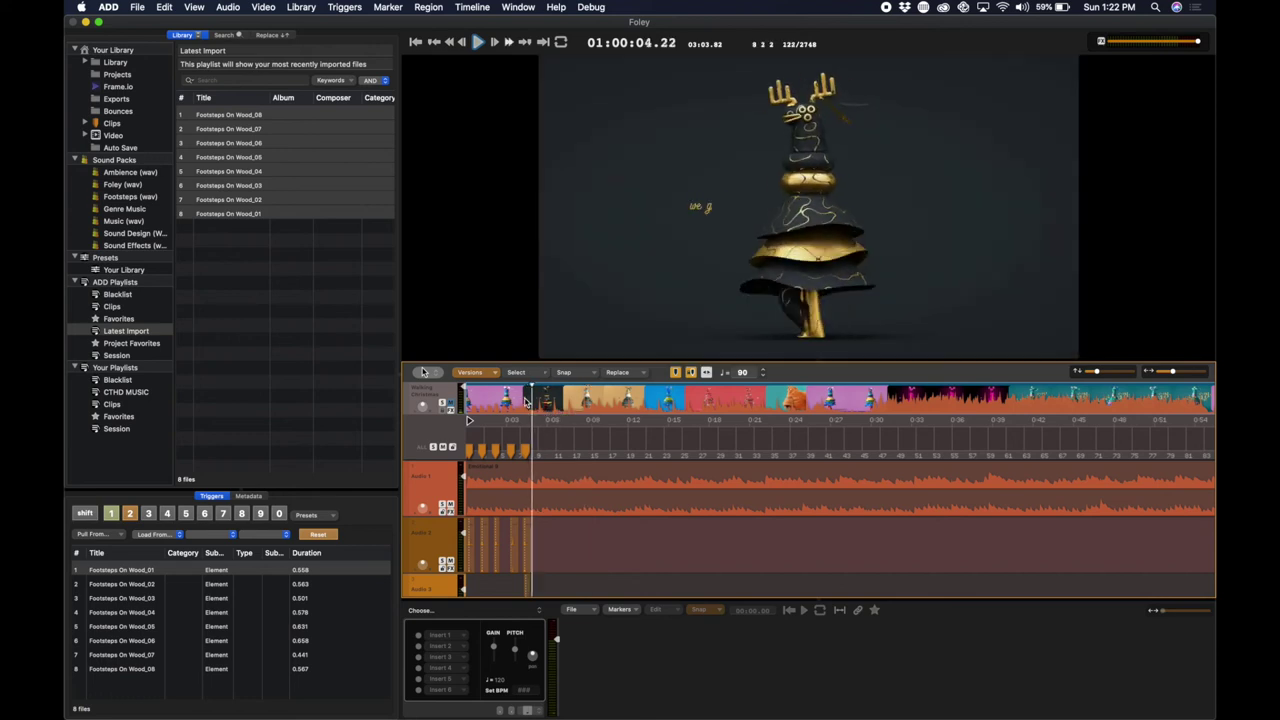
key(2)
key(2)
key(2)
key(2)
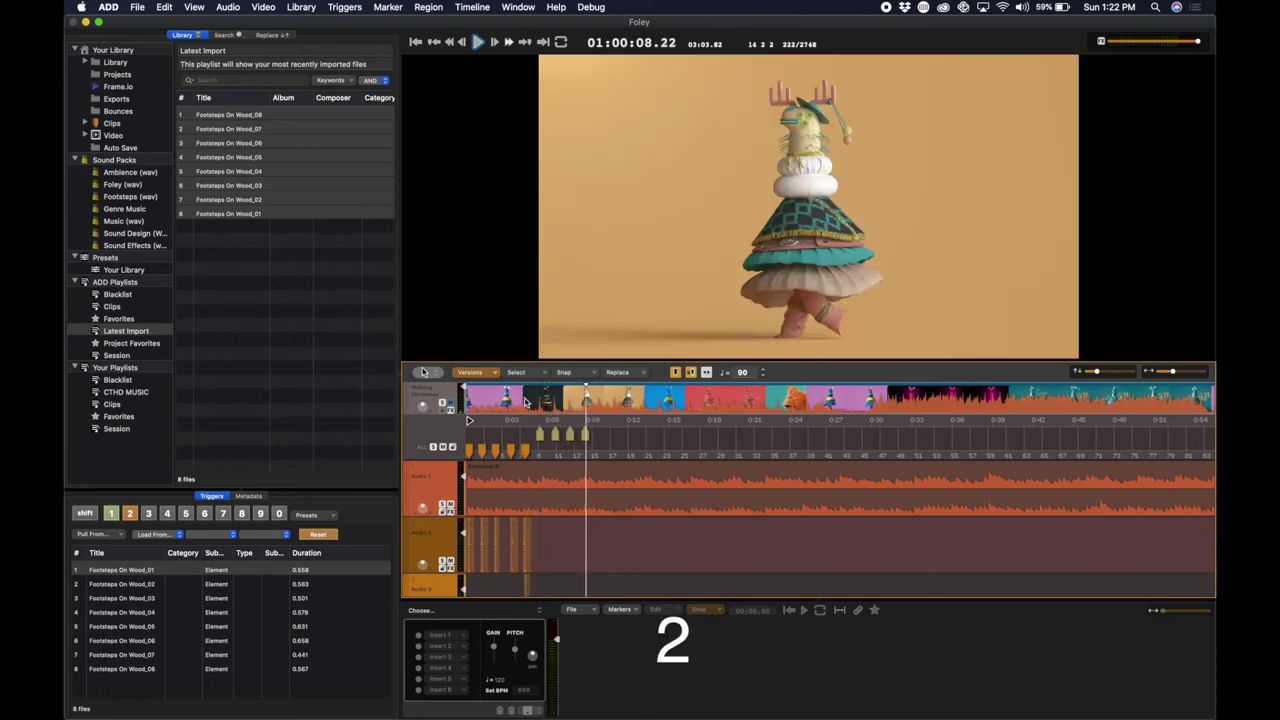
key(space)
Replay from around 0:05 to check the recorded footstep timing against the video.
click(536, 400)
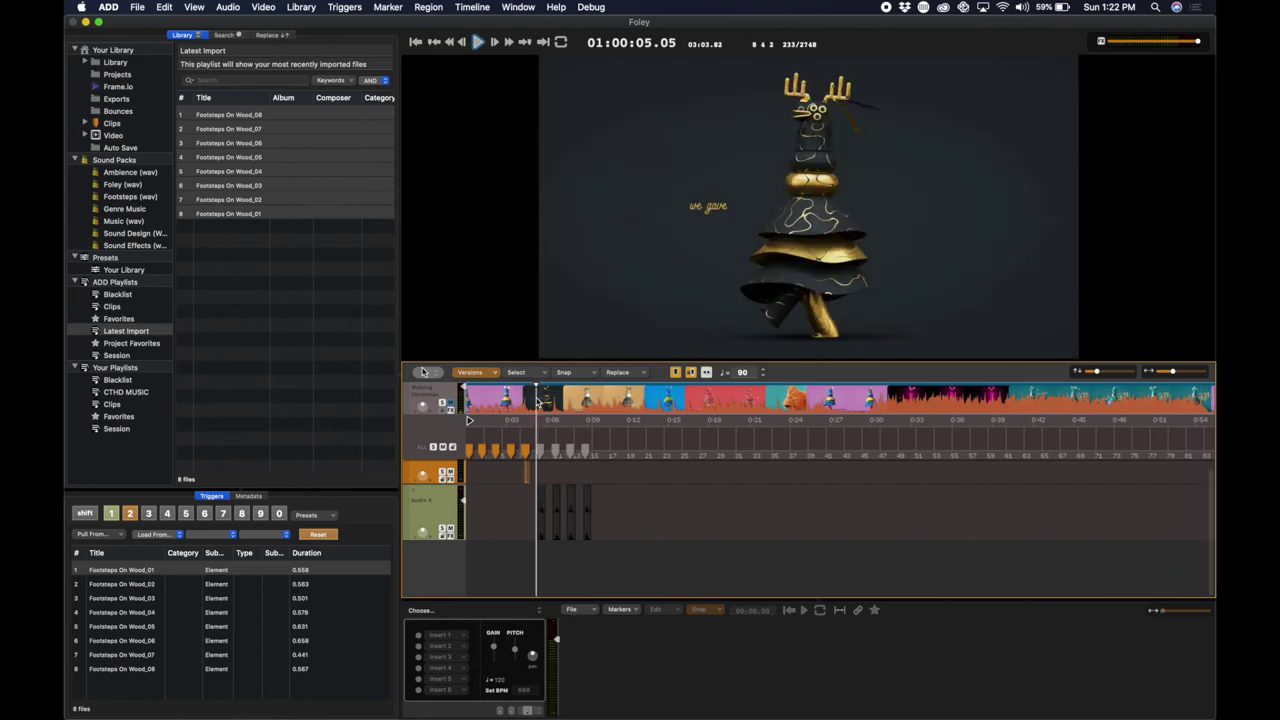
key(space)
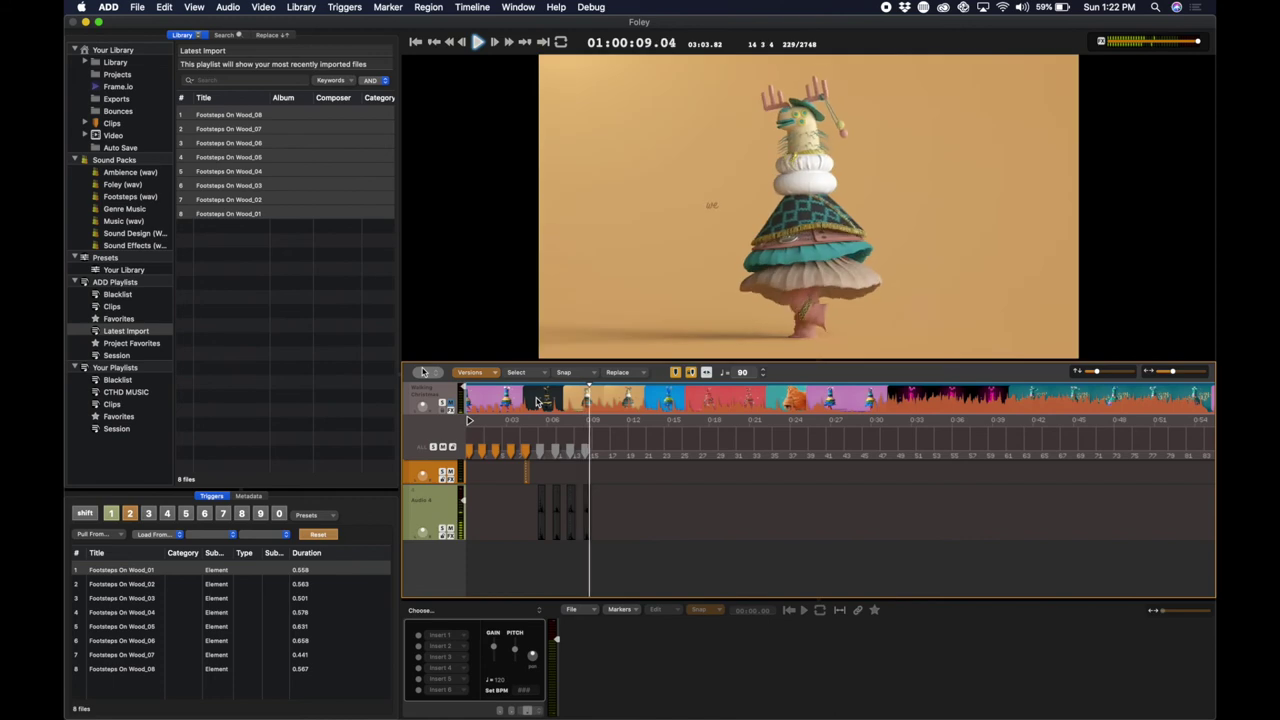
key(space)
Select the recorded footstep clips on the lower tracks and all eight wood footstep sounds.
scroll(550, 564, up, 3)
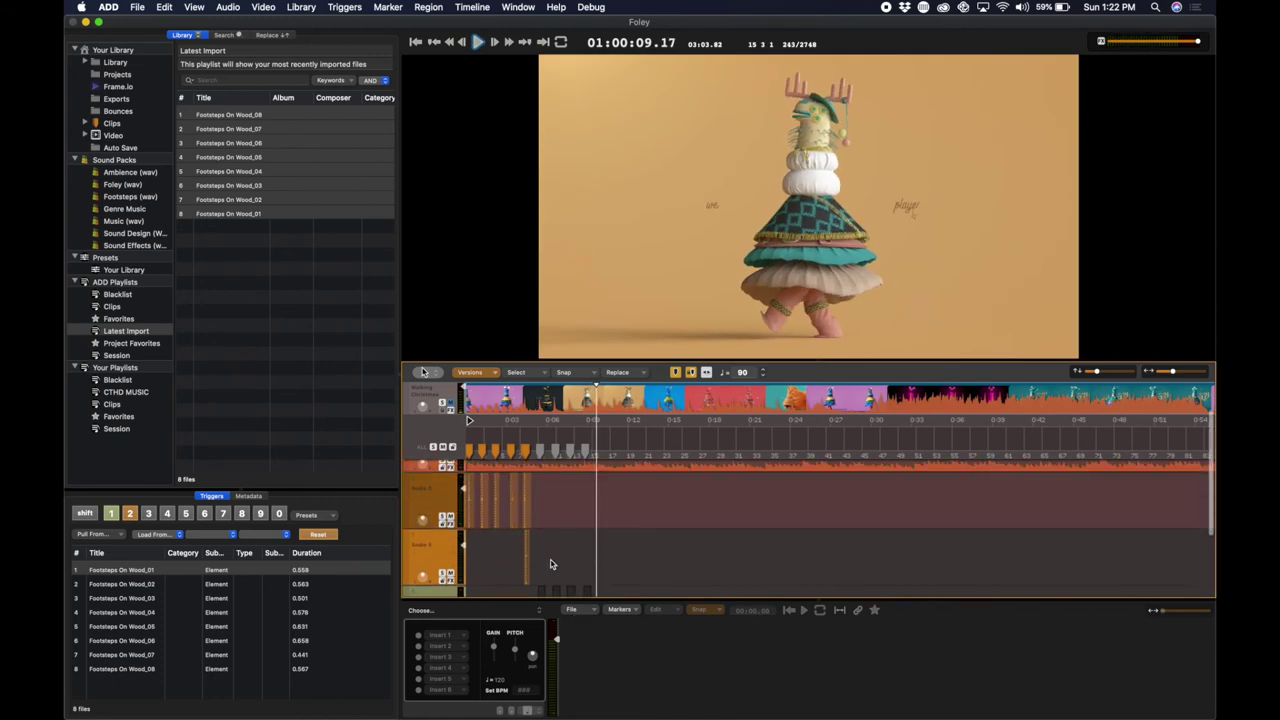
drag(550, 497, 461, 568)
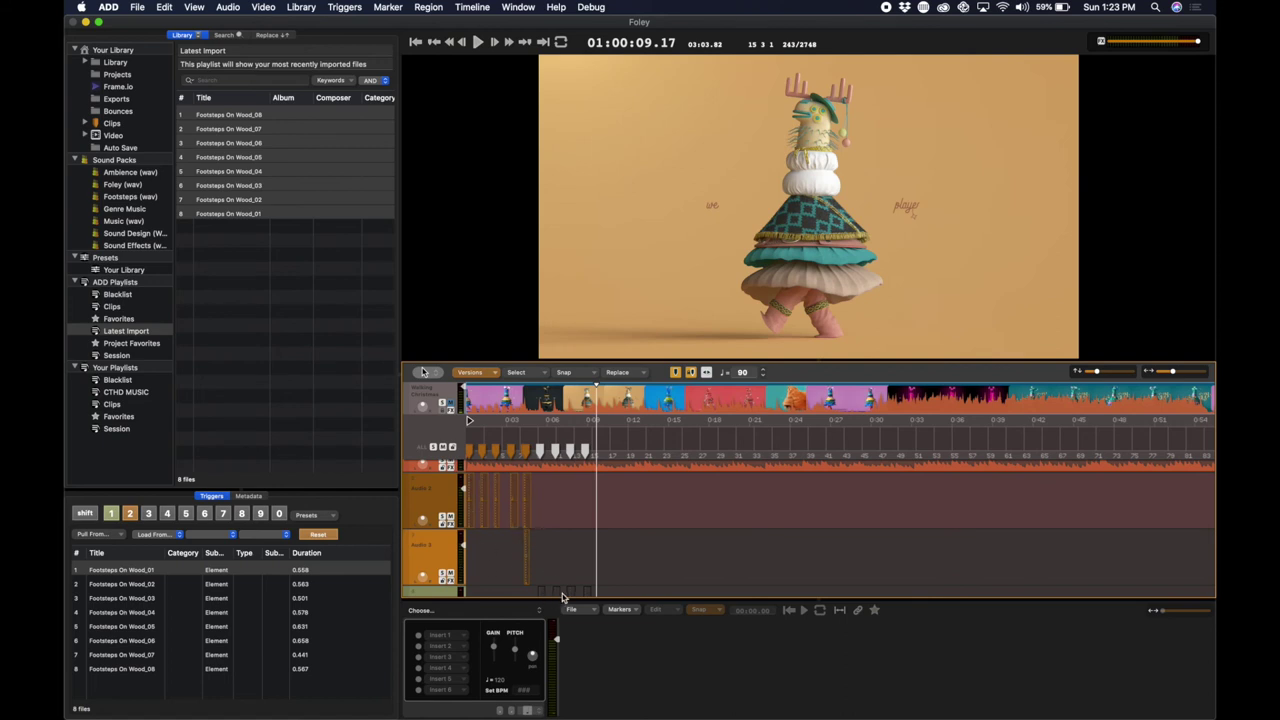
shift+click(252, 213)
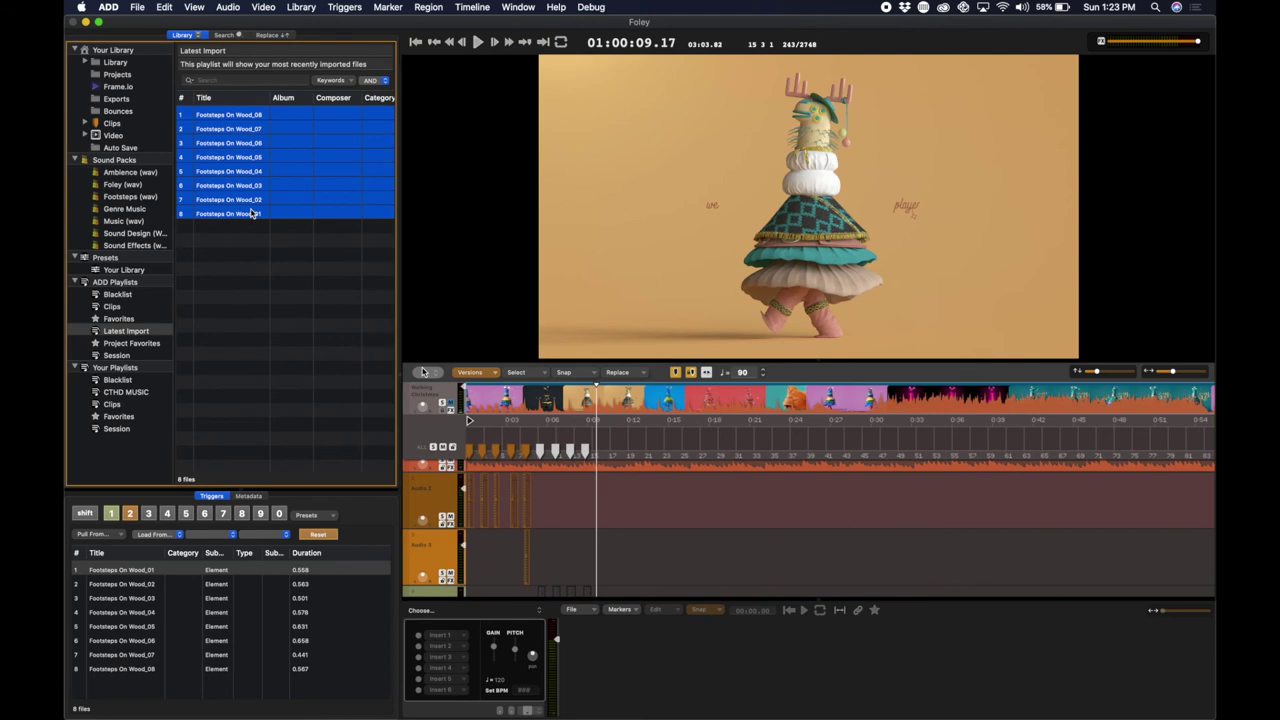
Send the eight selected wood footsteps to the timeline and play them back from the start.
key(shift+Return)
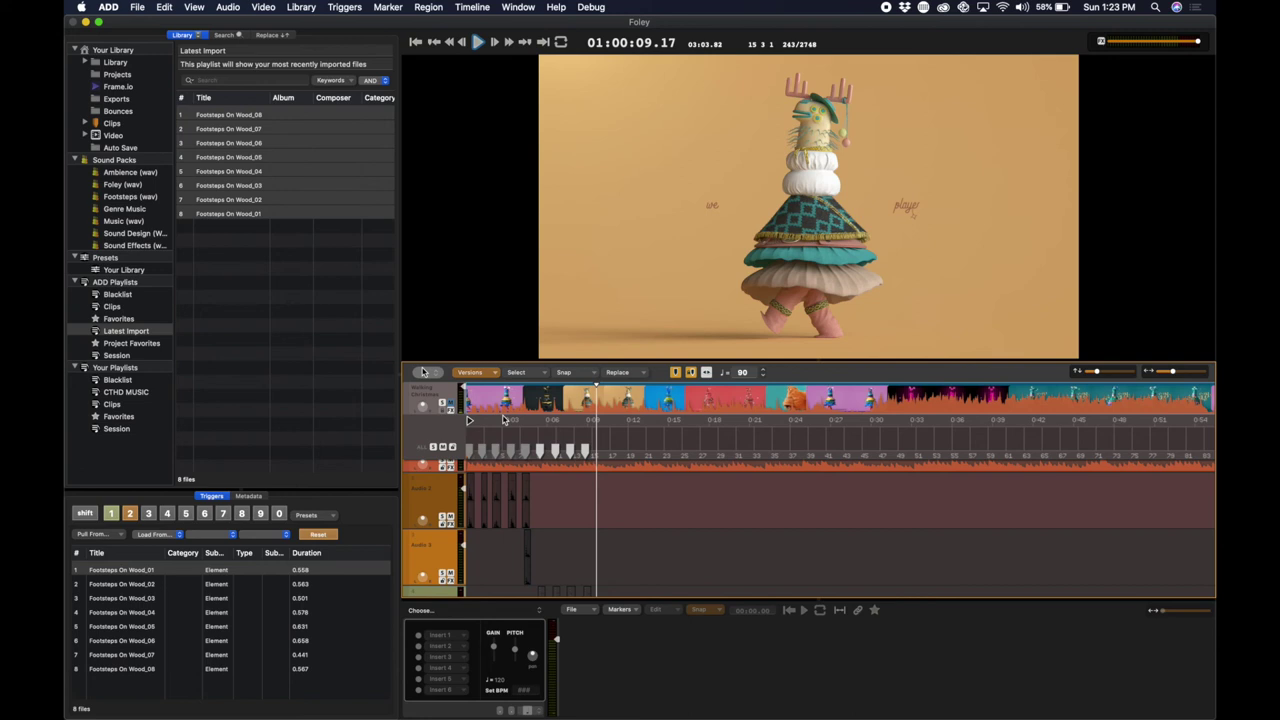
key(Return)
key(space)
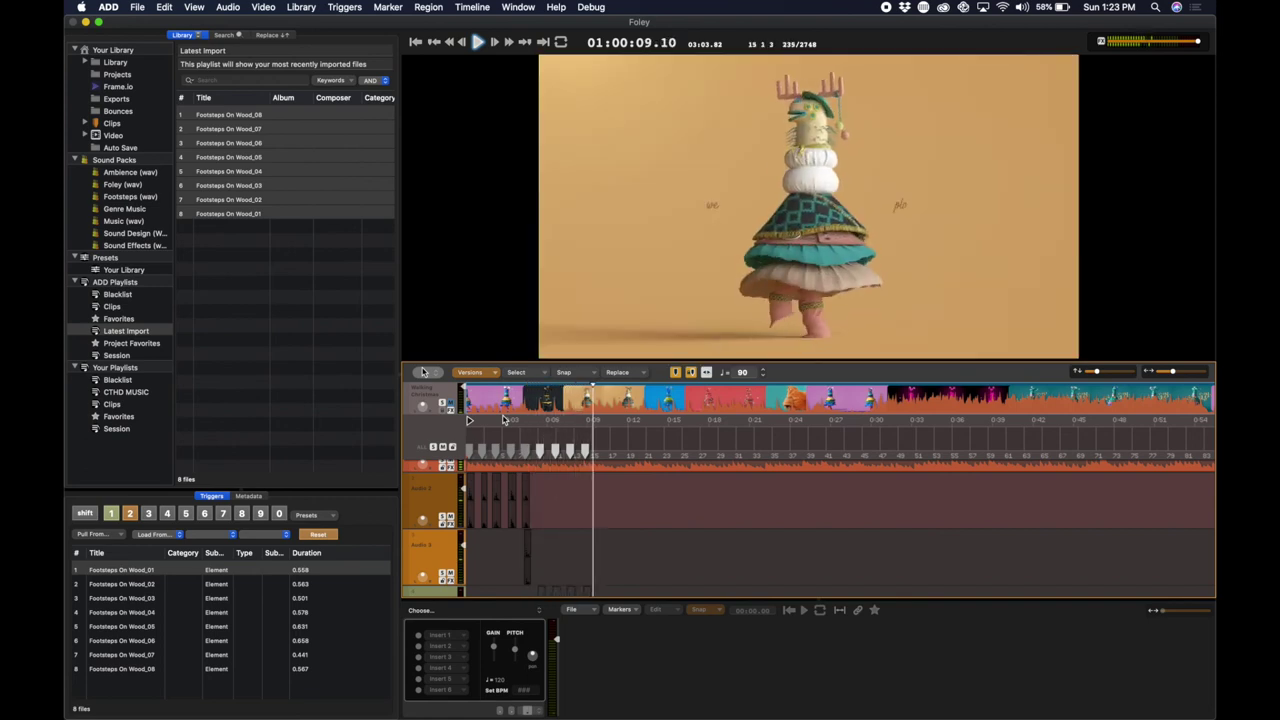
key(space)
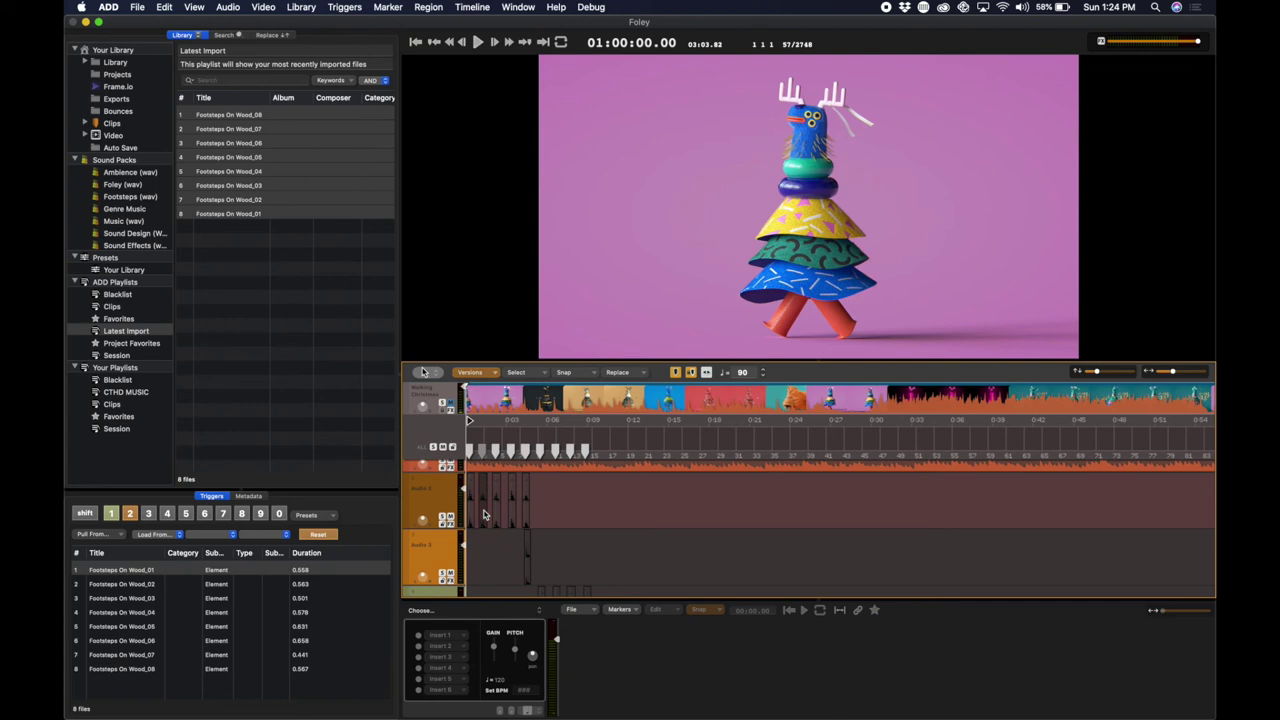
Replace a footstep clip with another Footsteps On Wood variant after previewing the alternatives.
key(shift+r)
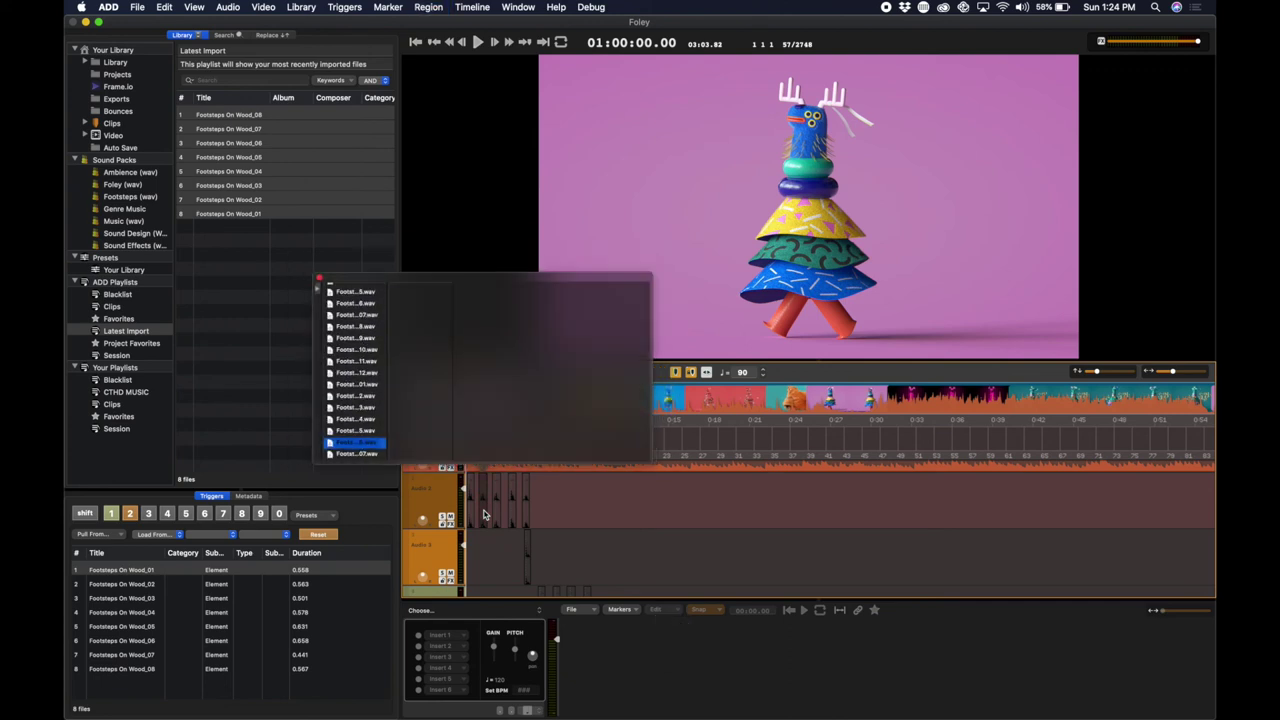
drag(387, 345, 439, 344)
key(Up)
key(Up)
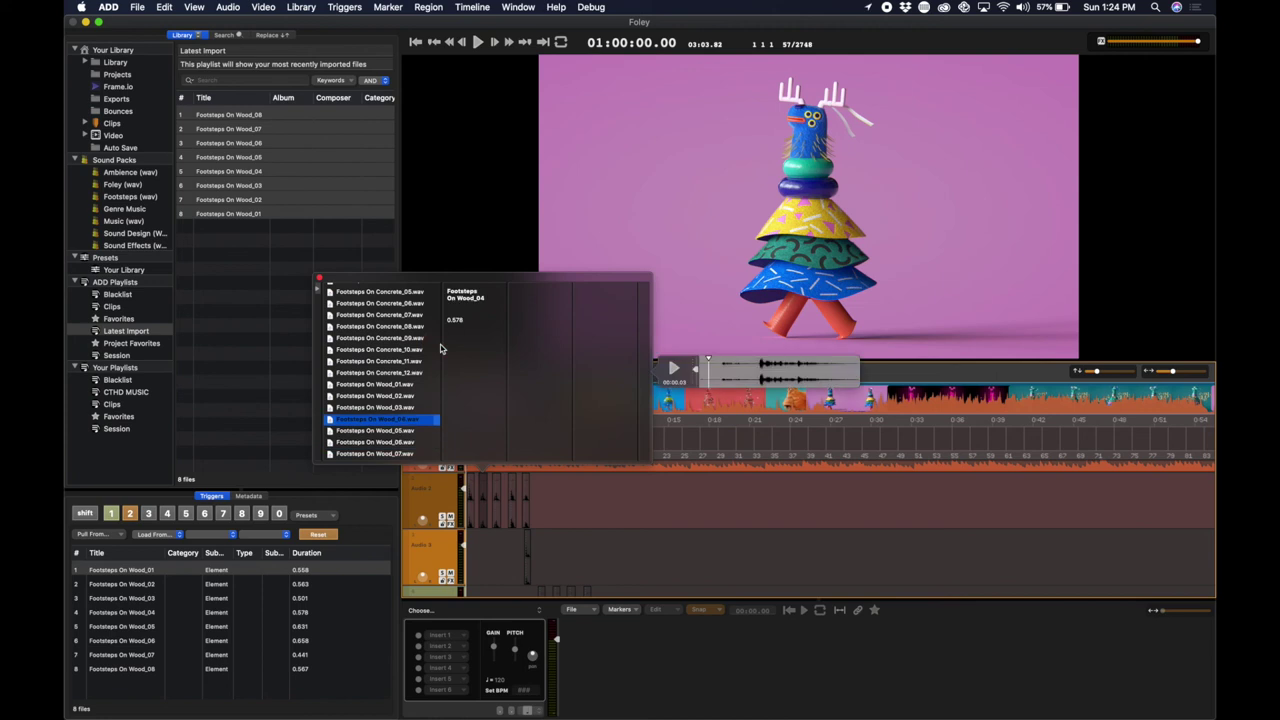
key(Up)
key(space)
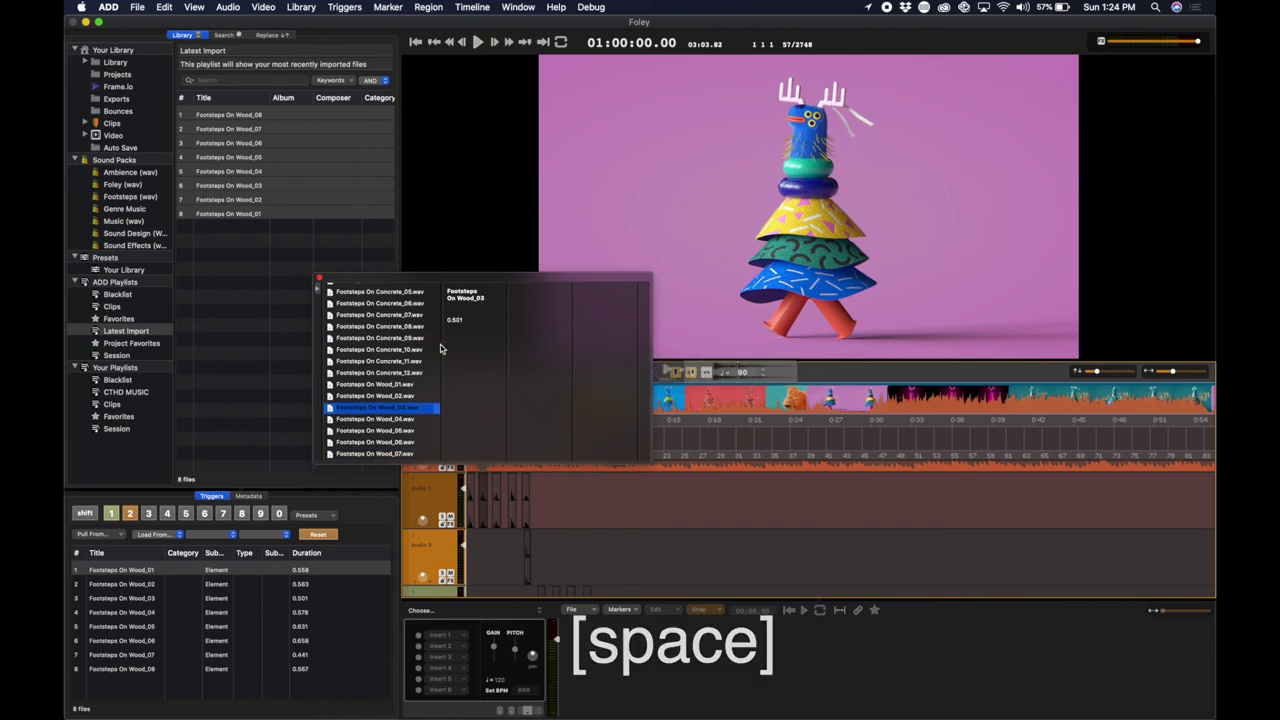
key(Up)
key(space)
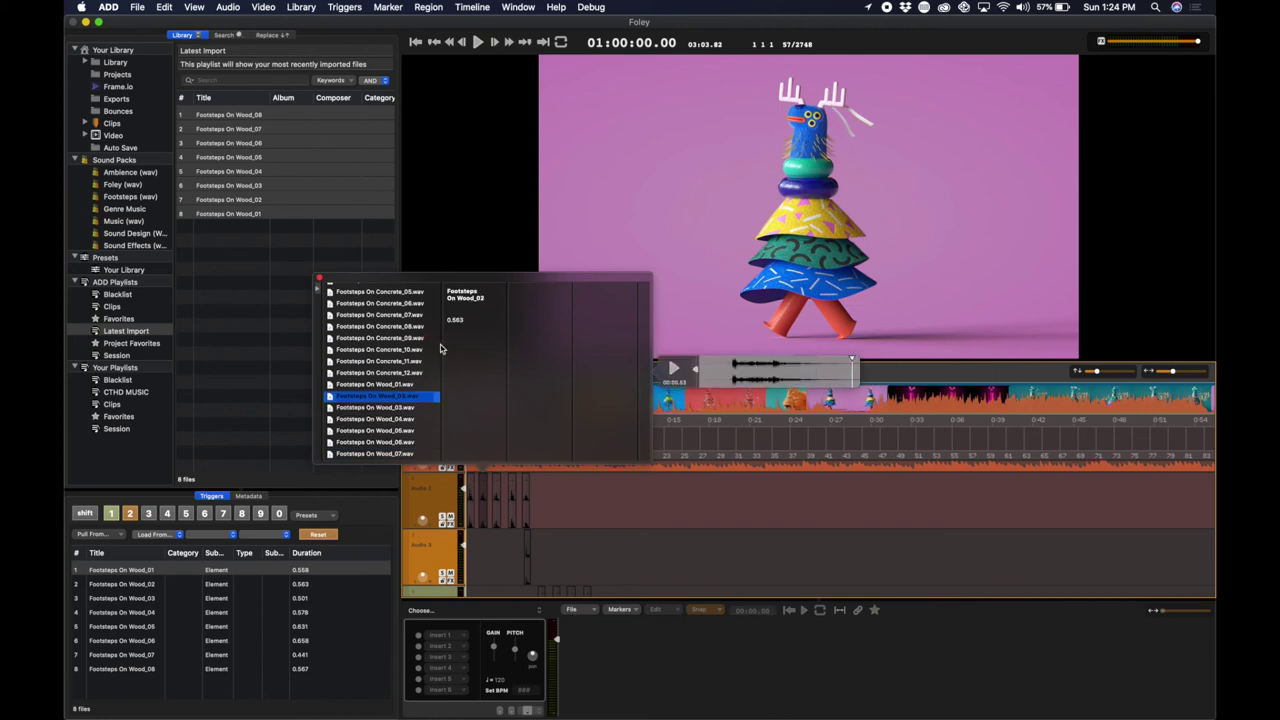
key(Return)
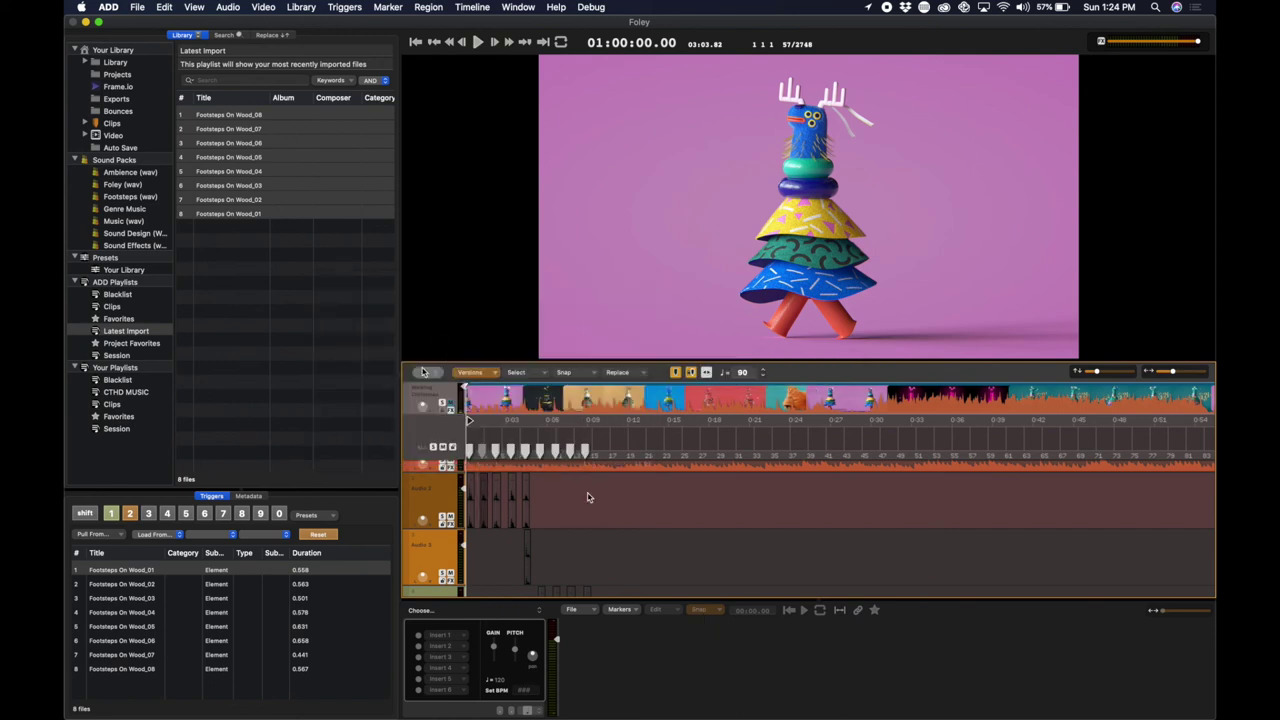
Play back the edited footsteps from the start, then select all eight imported footstep files.
key(Return)
key(space)
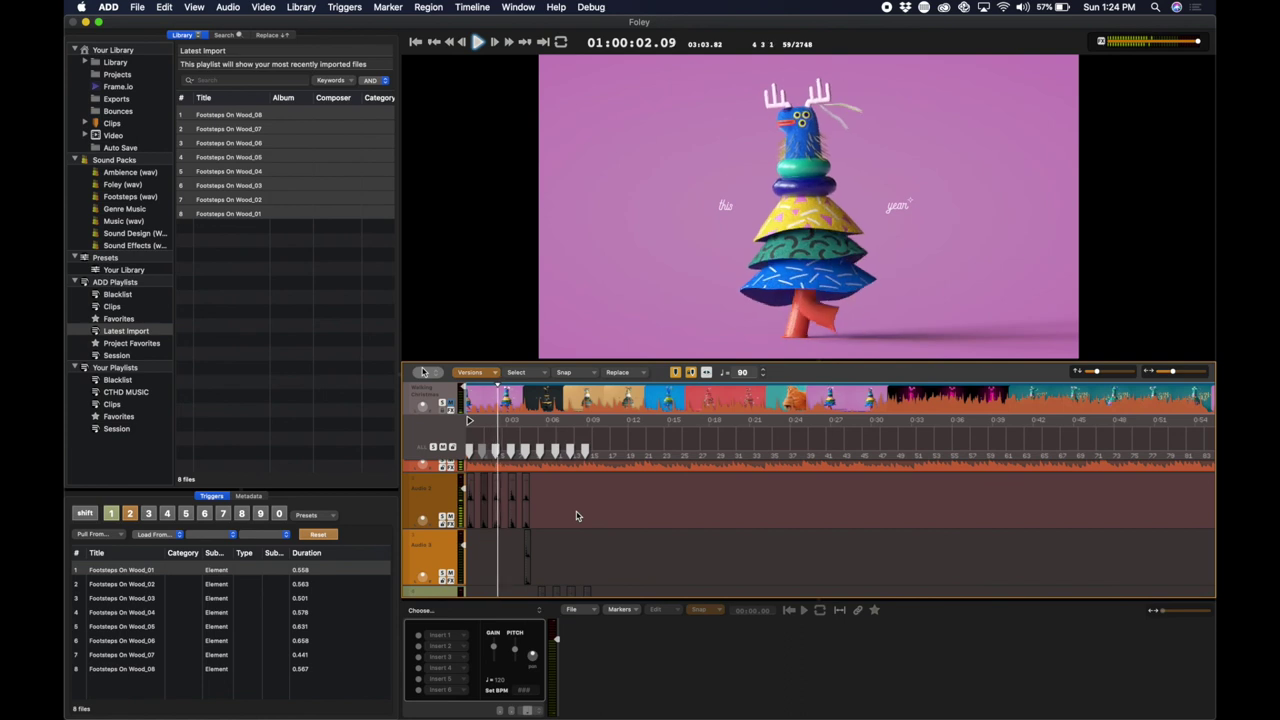
key(space)
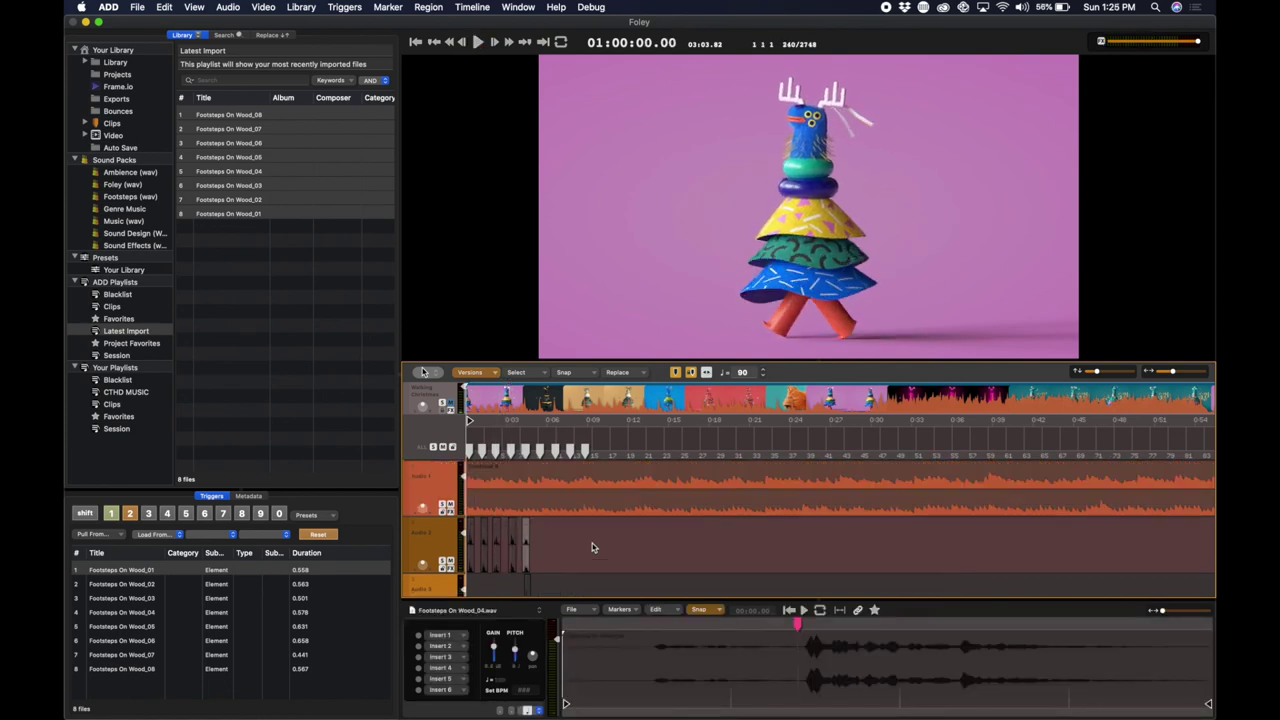
scroll(568, 535, down, 1)
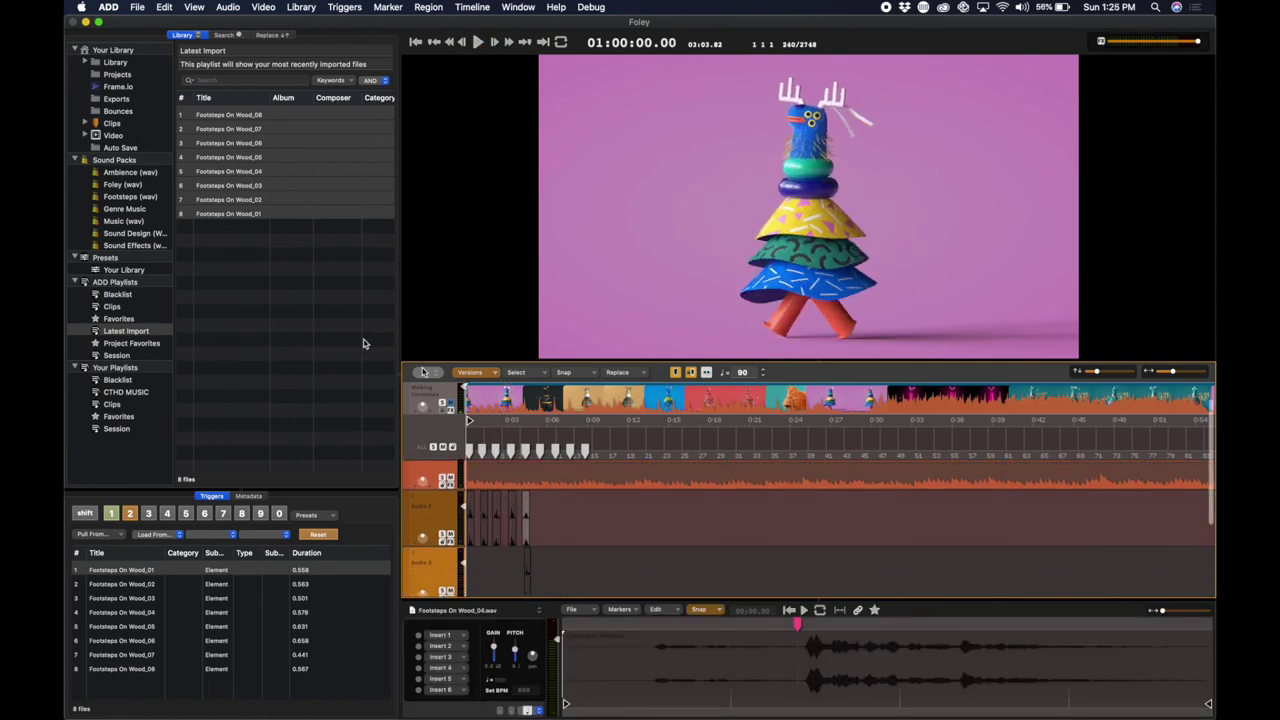
key(super+a)
Open the metadata editor for the eight footstep files with all of them selected.
right_click(253, 217)
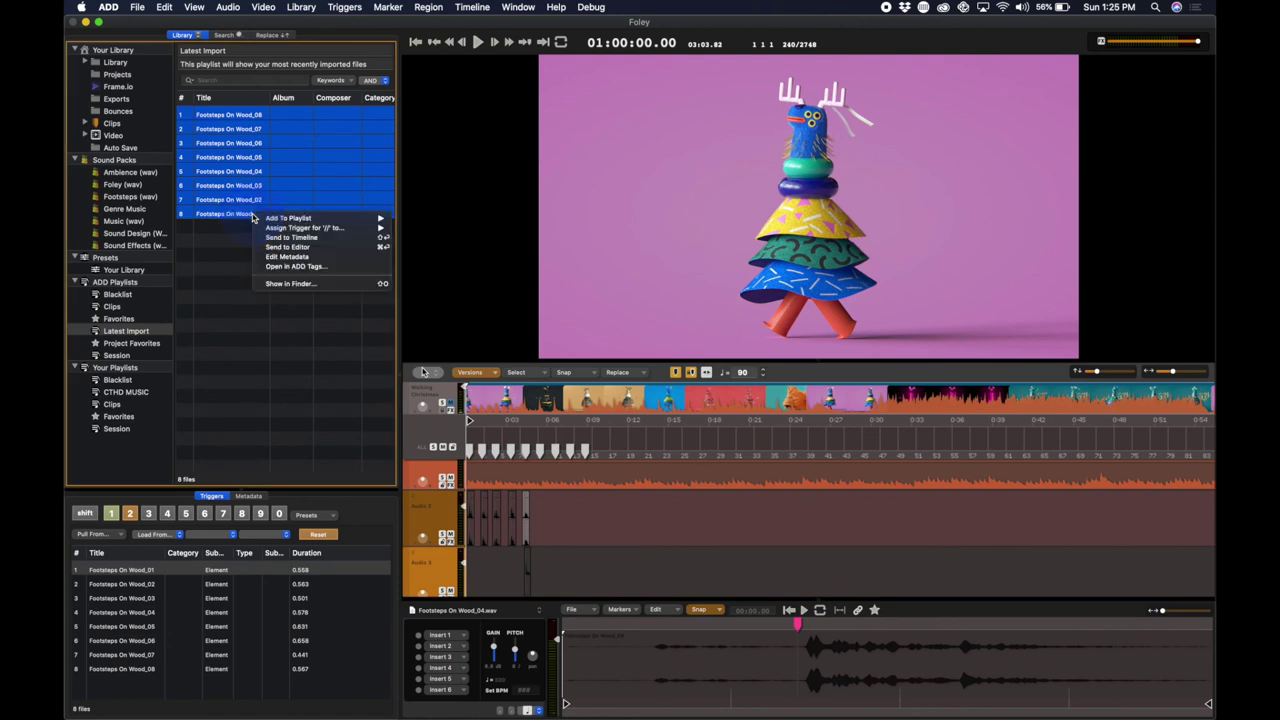
click(300, 257)
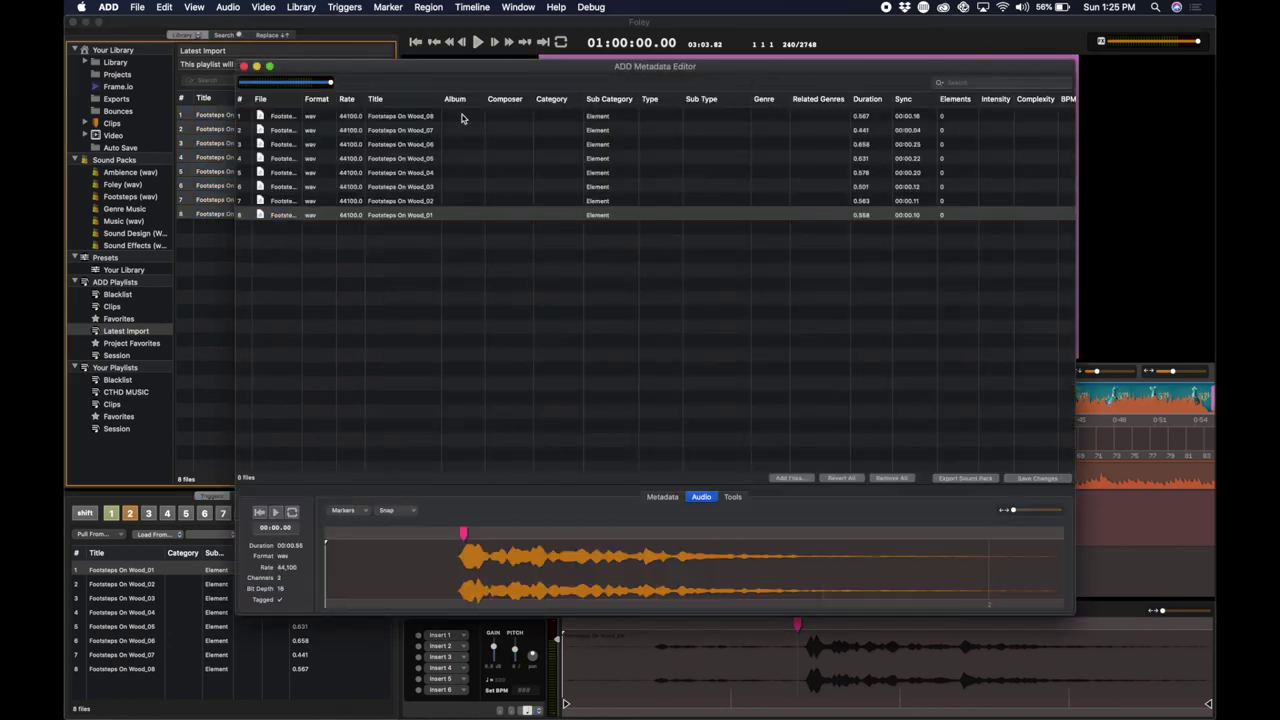
key(super+a)
click(455, 127)
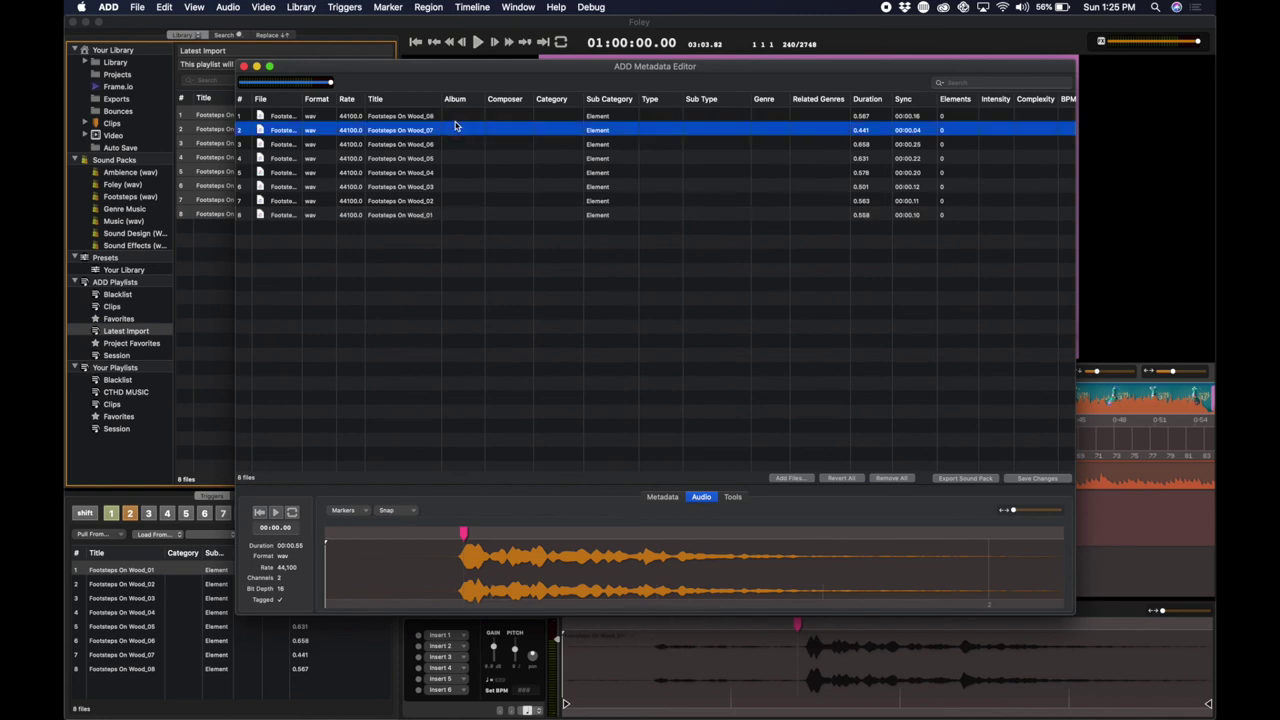
key(super+a)
click(662, 496)
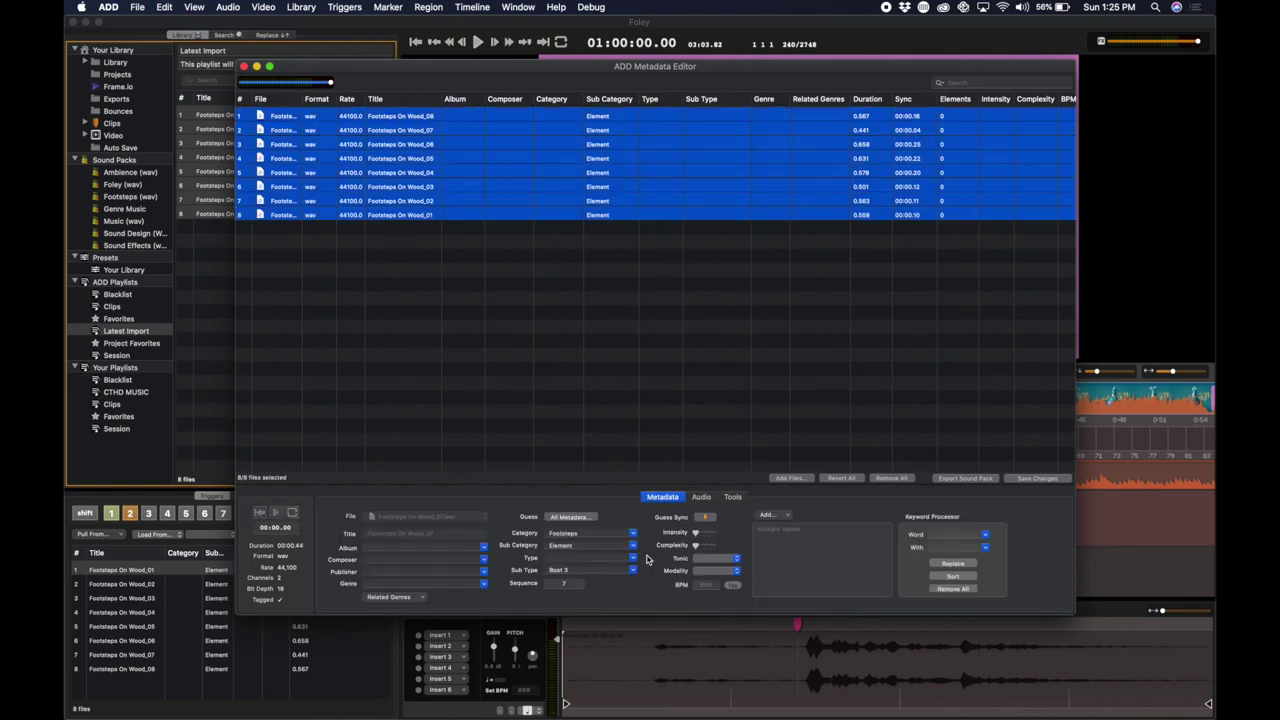
Guess all metadata (Footsteps, Concrete), set Sub Type to Sneaker 1, and save the changes.
key(Tab)
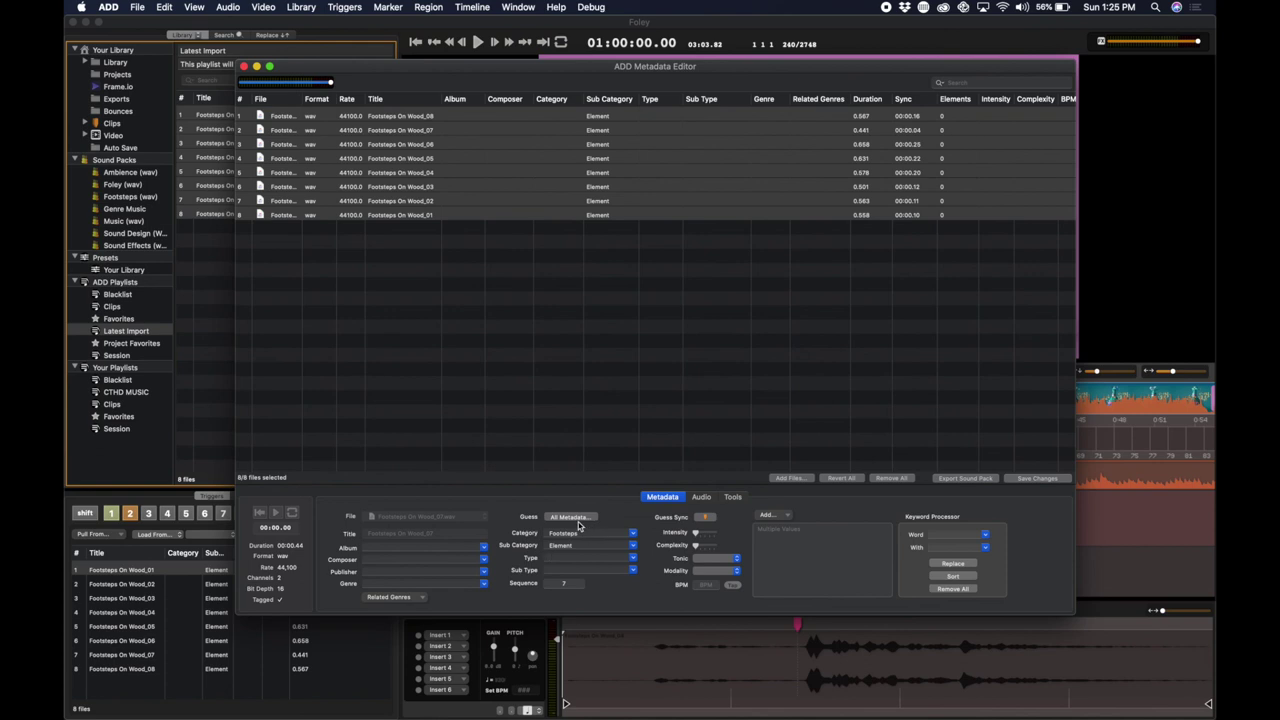
click(576, 519)
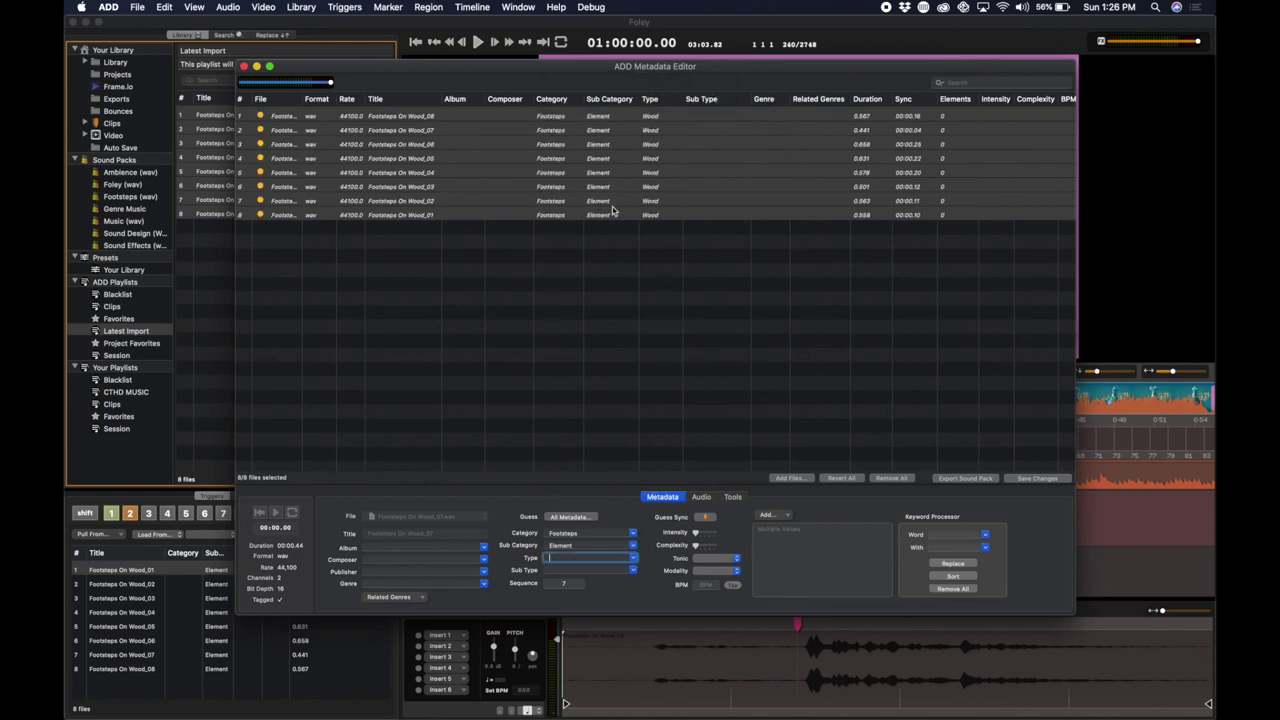
click(633, 570)
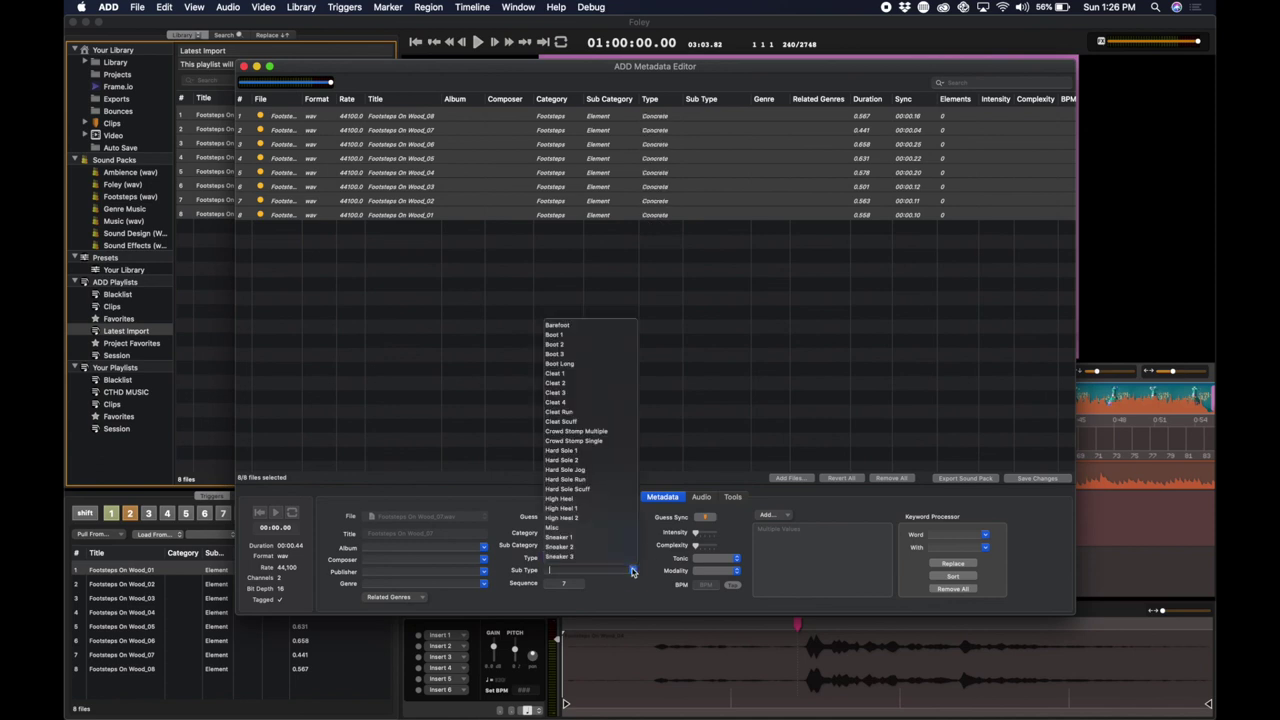
click(590, 538)
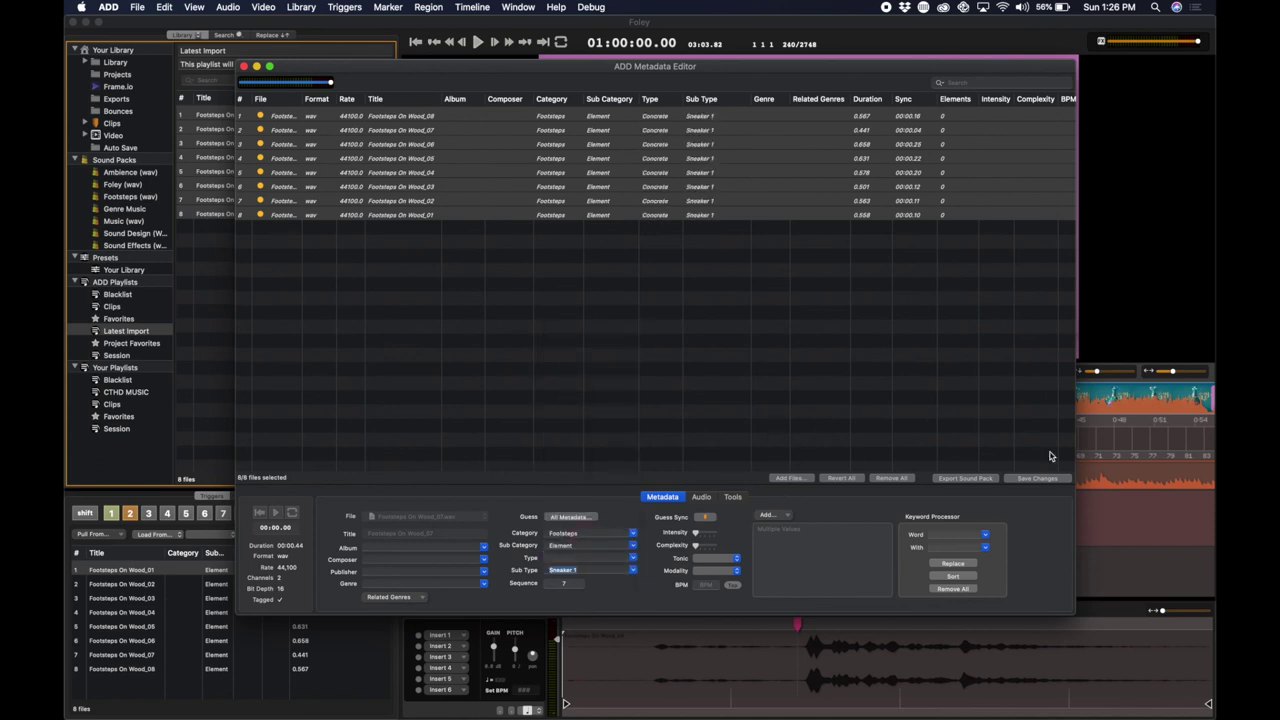
click(1037, 479)
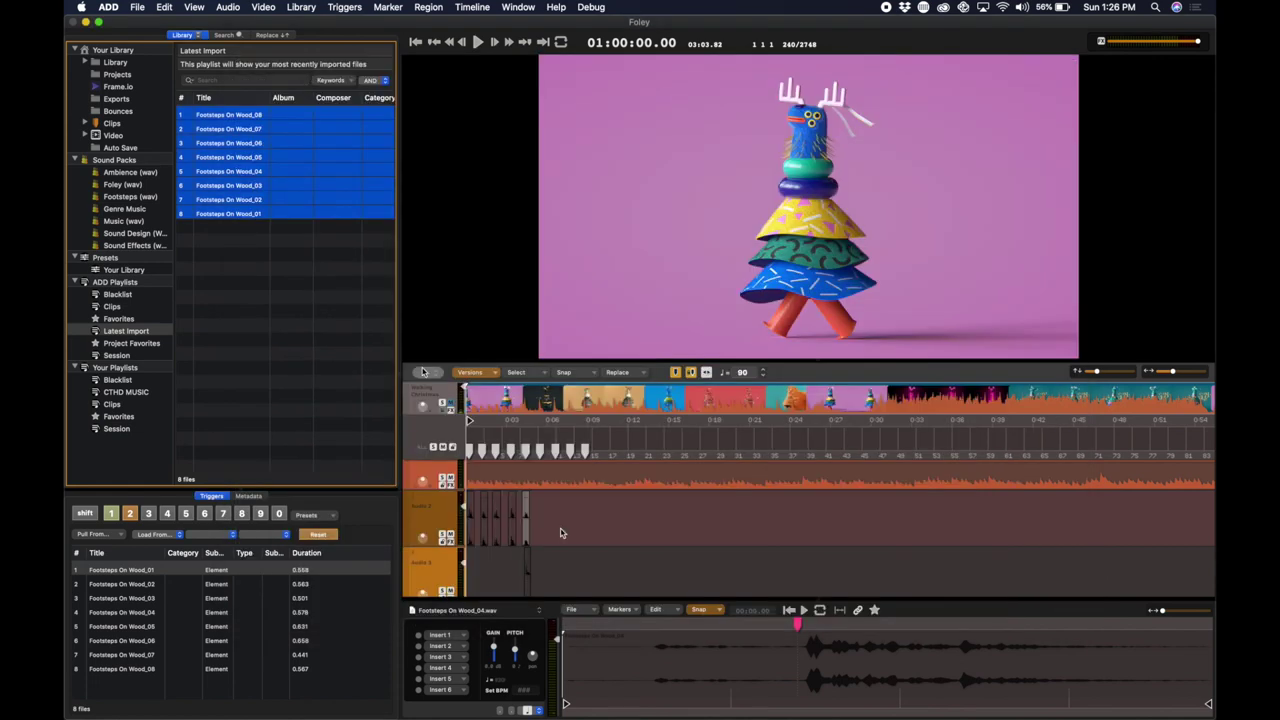